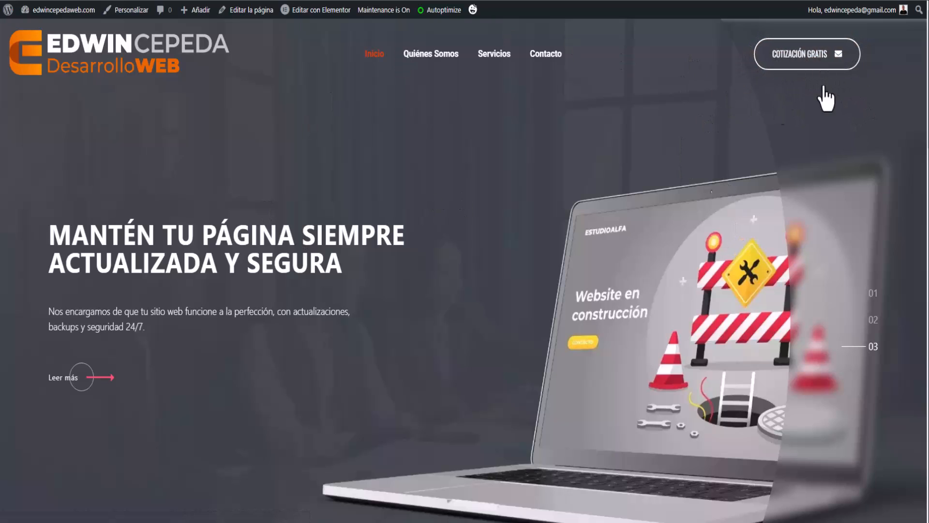
Scroll past the call-to-action banner and delete the old footer section.
left_click(793, 57)
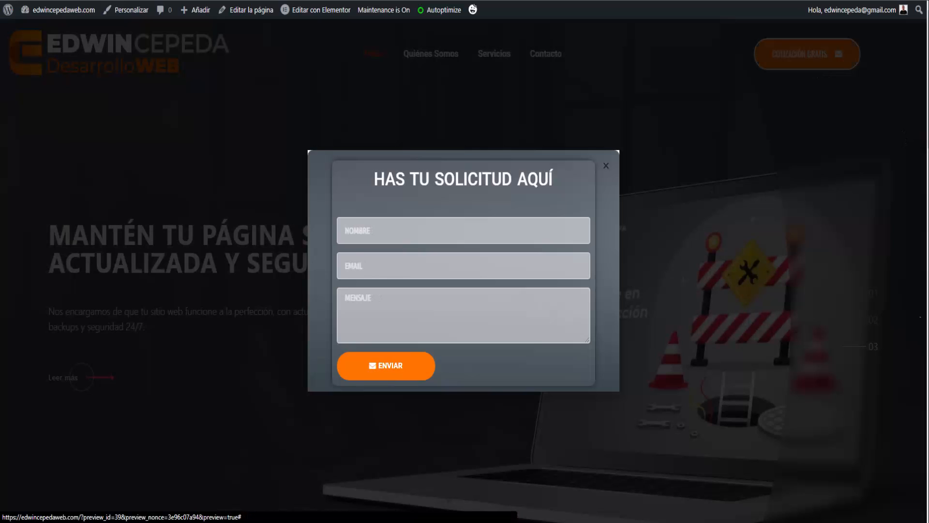
left_click(606, 166)
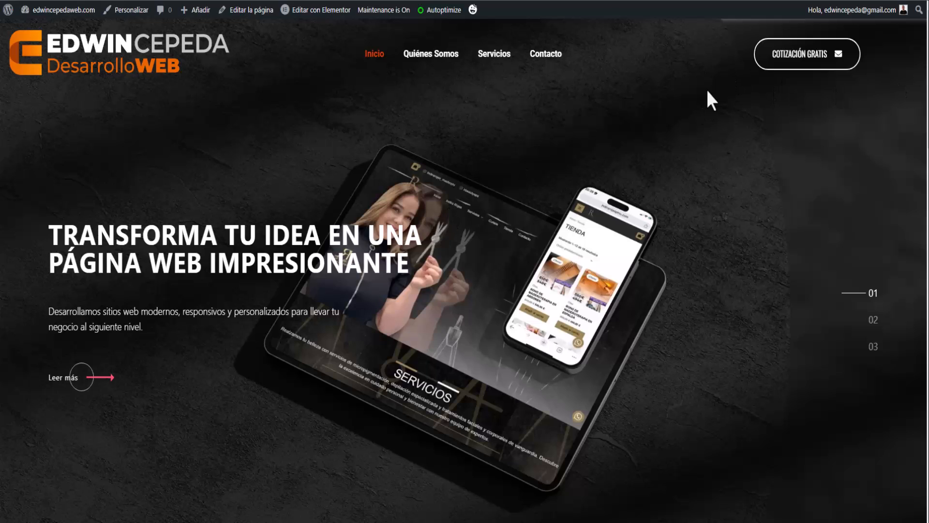
scroll(381, 263, "down", 10)
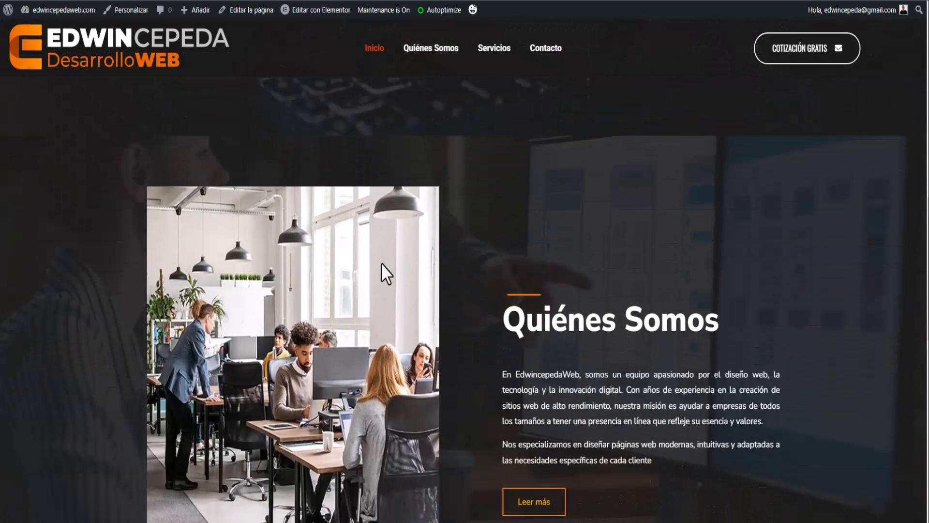
scroll(382, 263, "down", 10)
scroll(364, 233, "up", 4)
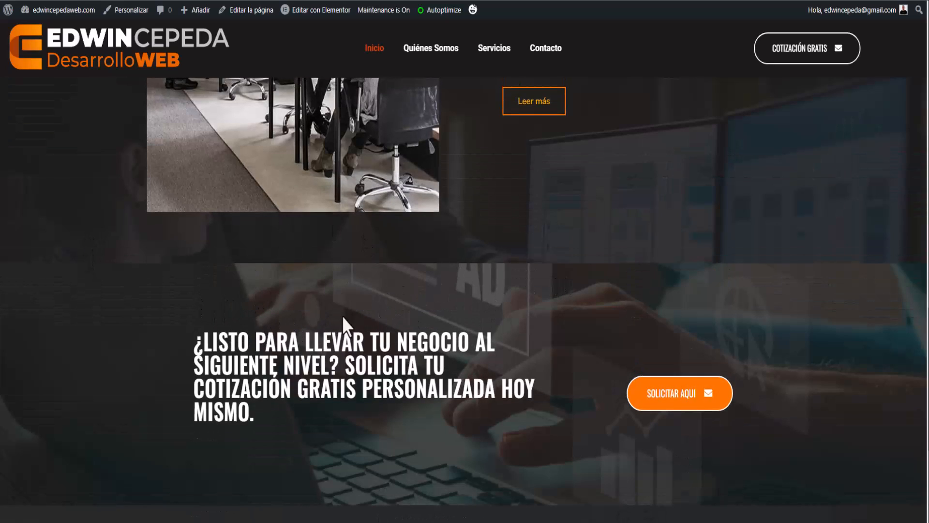
scroll(568, 385, "down", 2)
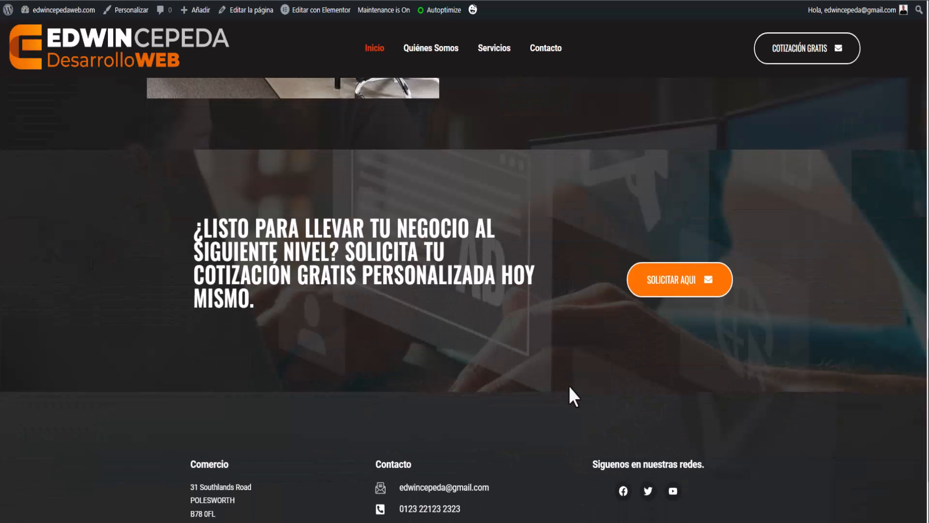
scroll(568, 385, "up", 5)
scroll(568, 397, "down", 6)
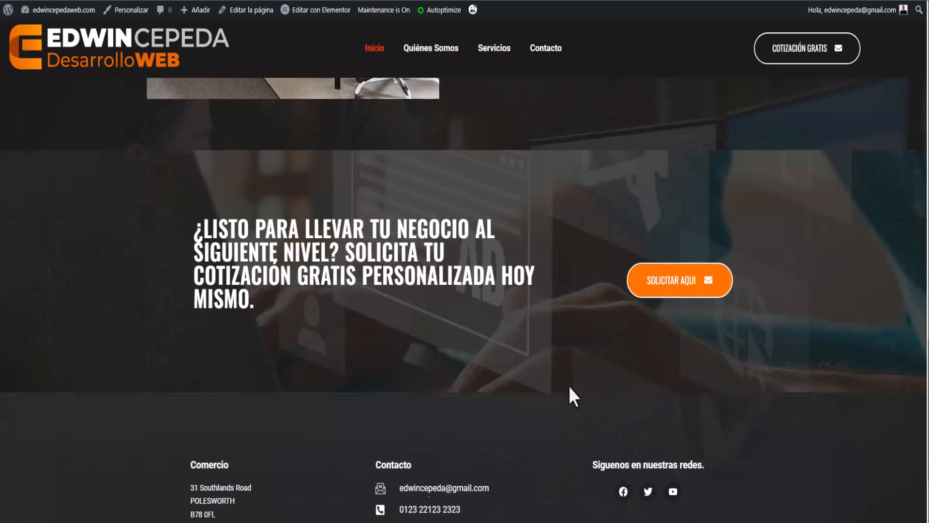
scroll(583, 380, "down", 2)
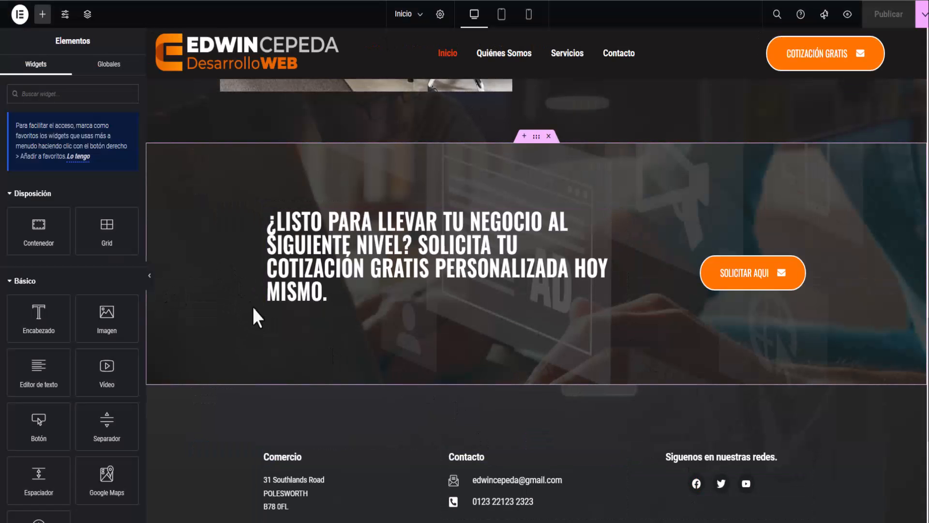
scroll(255, 316, "down", 5)
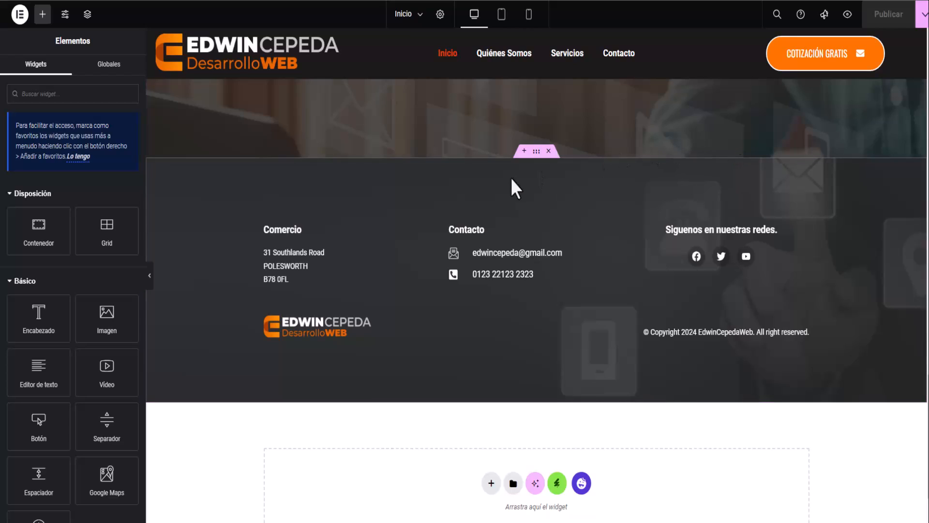
left_click(549, 151)
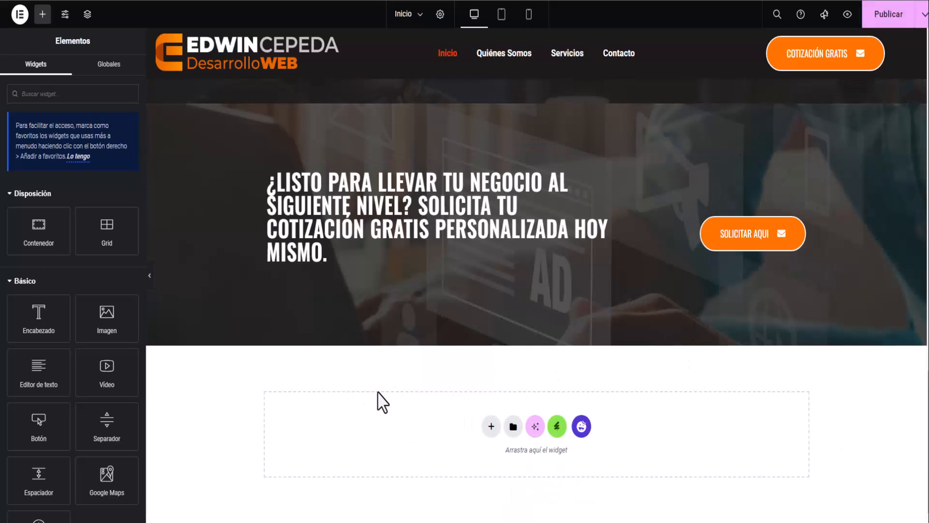
Filter the template library to Footer blocks and preview the purple Download the app footer.
left_click(581, 426)
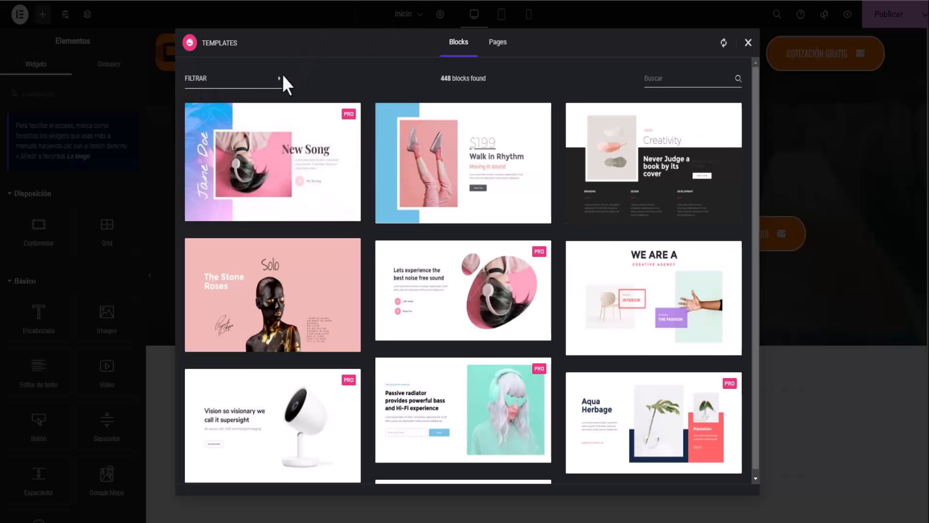
left_click(205, 88)
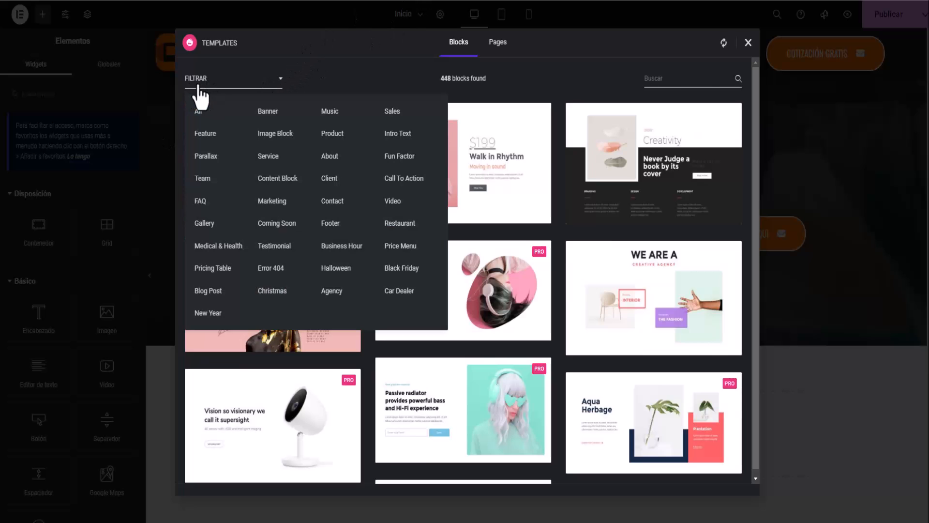
left_click(331, 223)
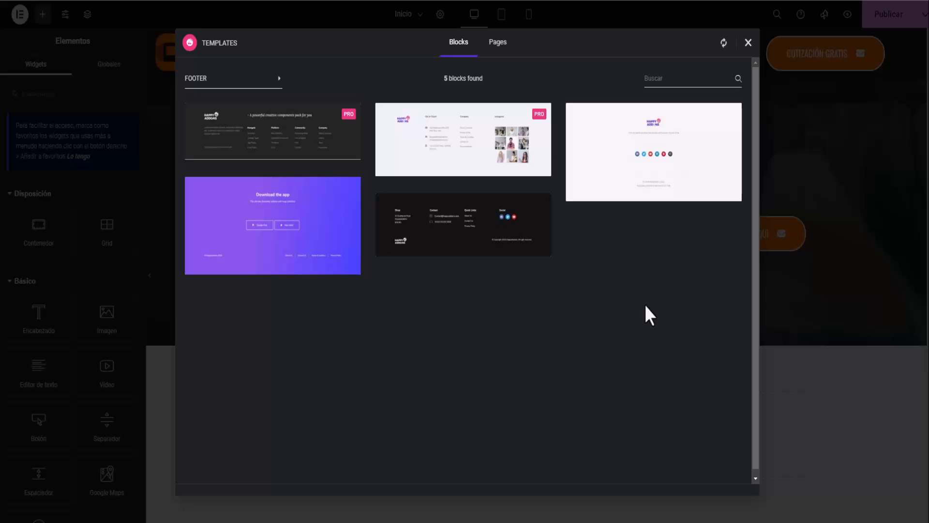
mouse_move(468, 135)
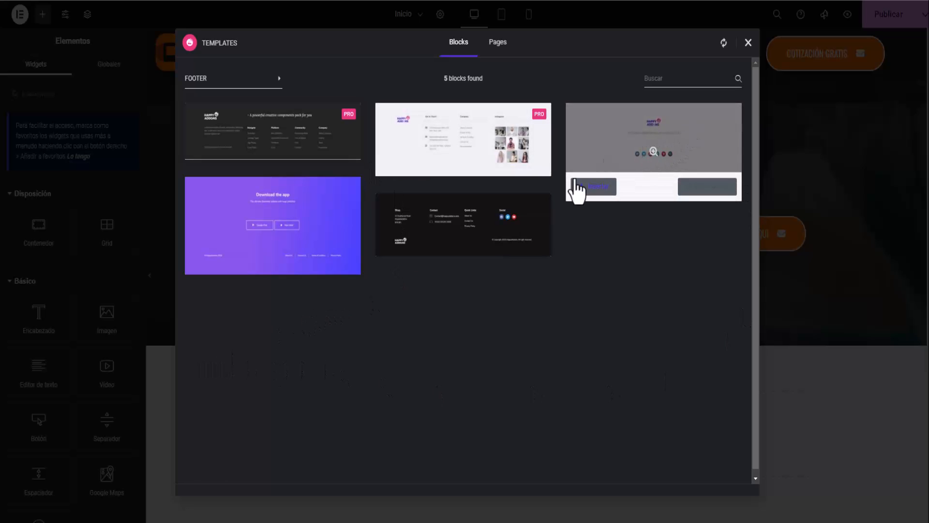
mouse_move(284, 244)
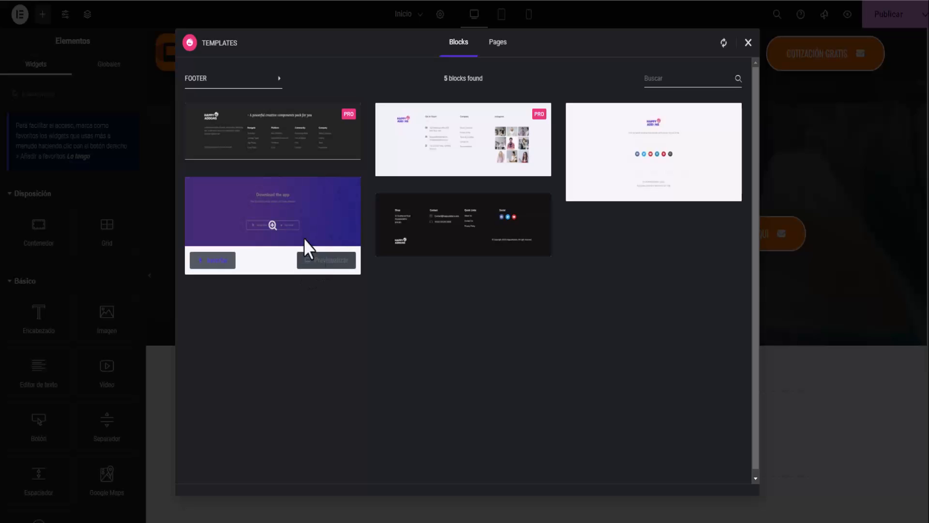
left_click(328, 266)
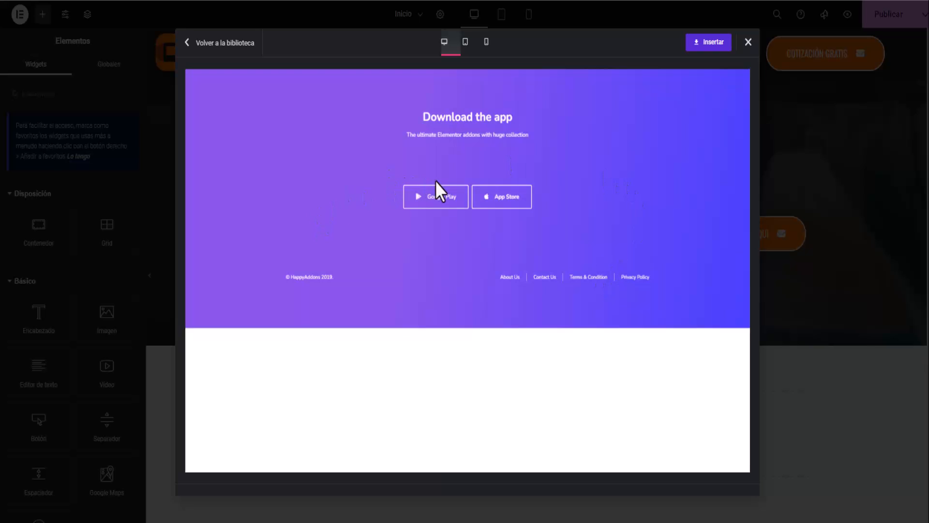
Return to the Footer blocks and preview the white footer with social icons.
left_click(188, 46)
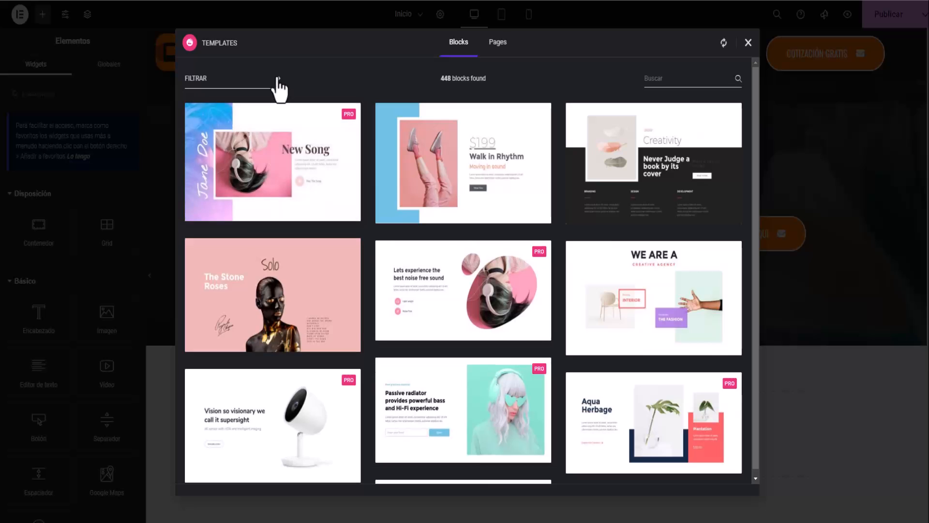
left_click(274, 82)
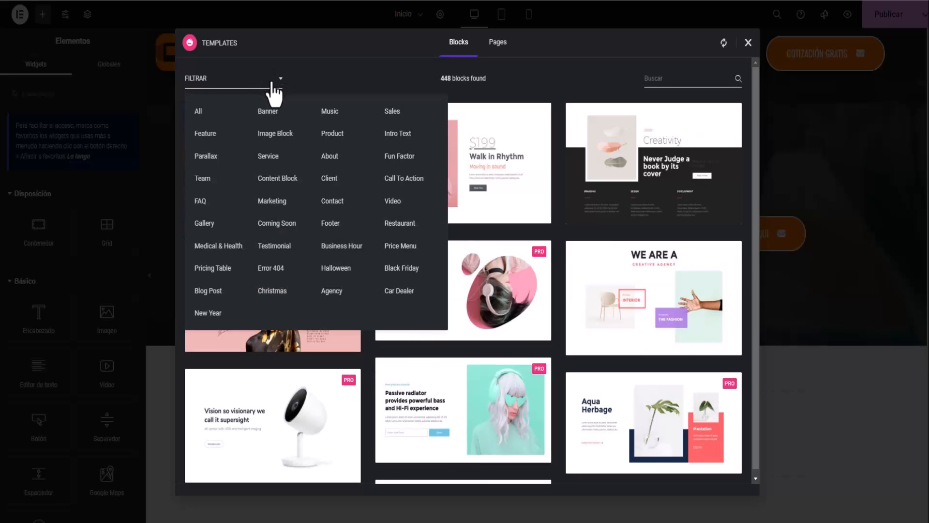
left_click(322, 228)
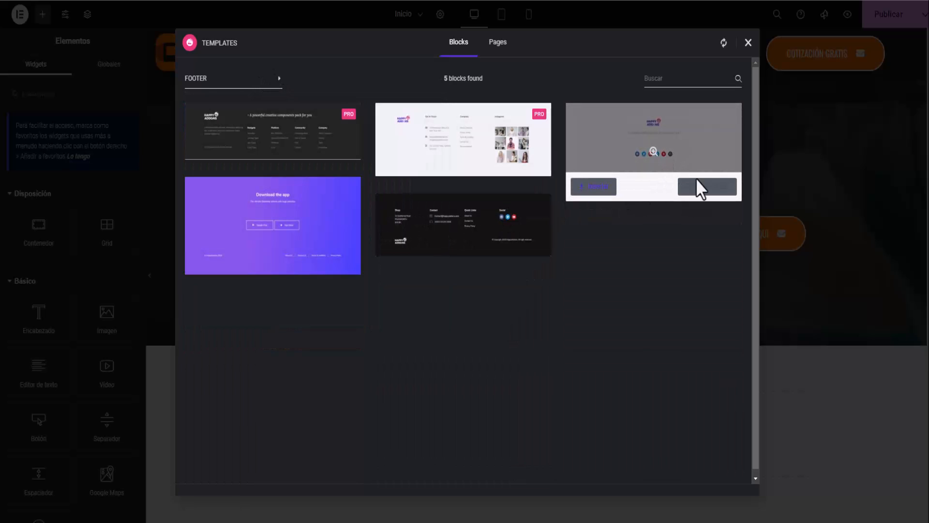
left_click(701, 189)
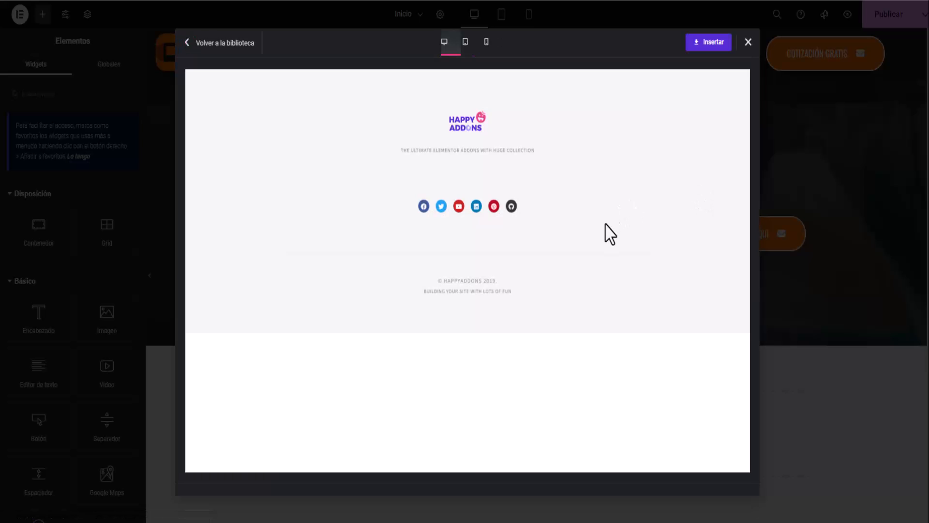
Return to the Footer blocks again and preview the dark four-column footer.
left_click(194, 44)
left_click(250, 82)
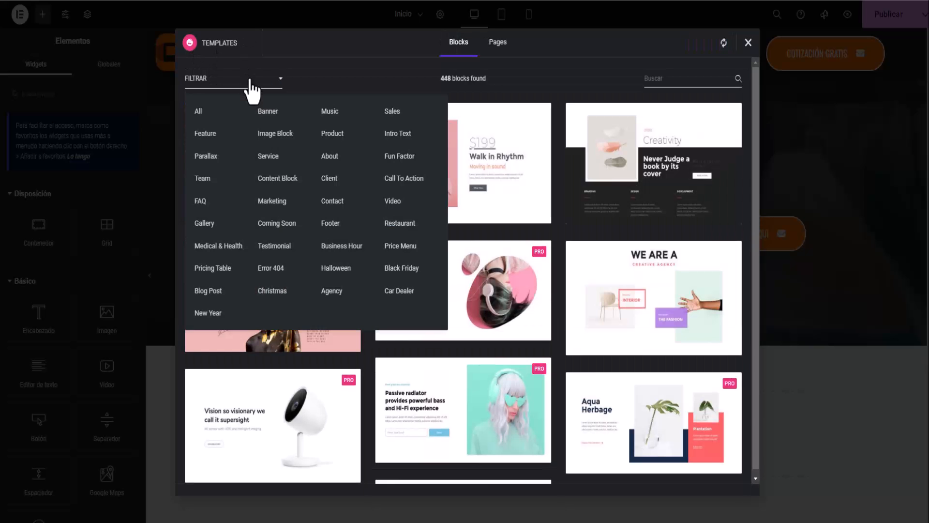
left_click(331, 223)
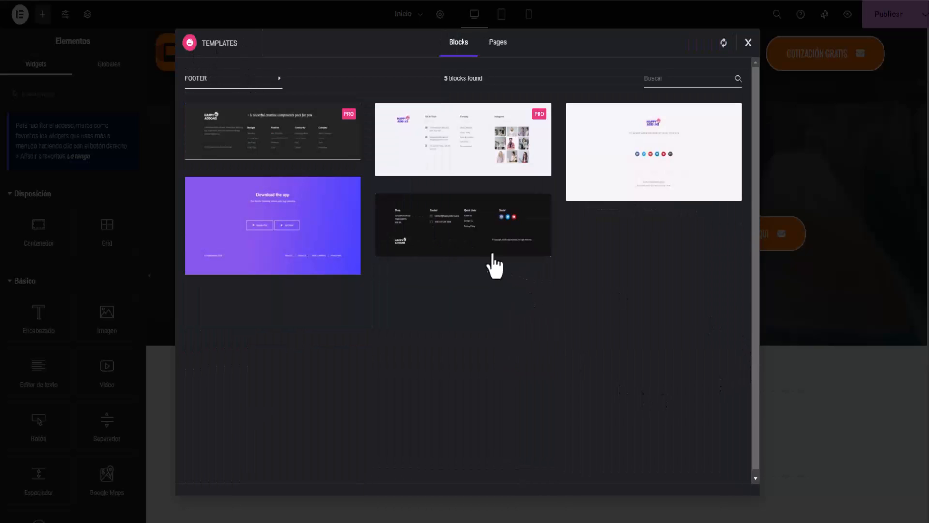
mouse_move(454, 239)
left_click(512, 243)
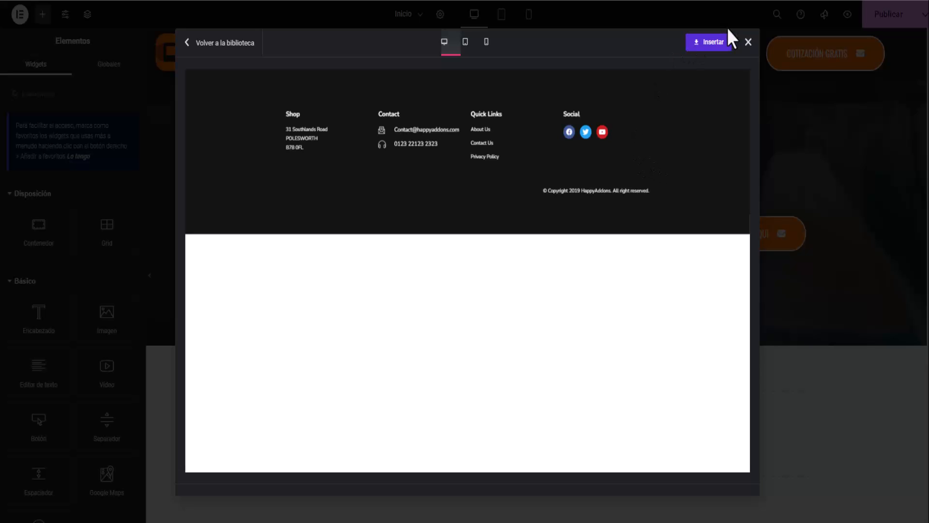
Insert the dark Shop, Contact, Quick Links and Social footer block below the banner.
left_click(725, 52)
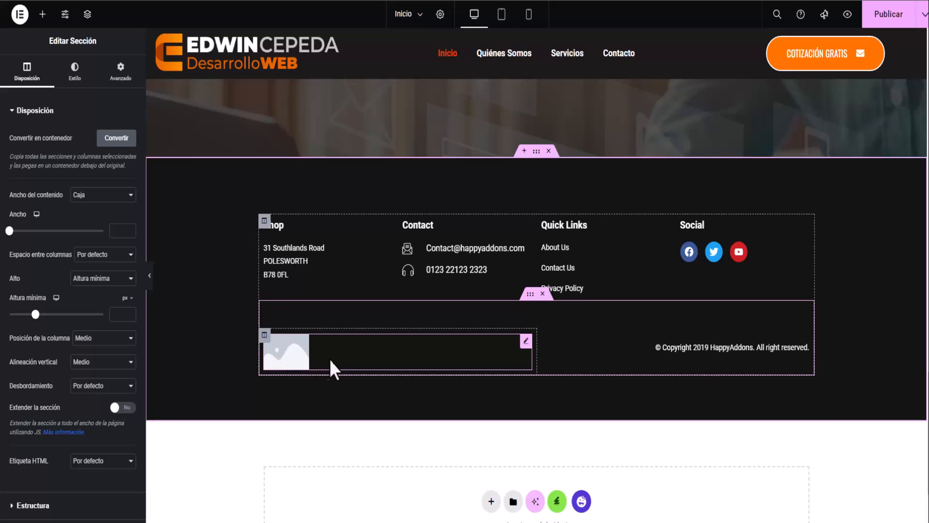
Replace the footer's template image with the EDWINCEPEDA horizontal logo from the media library.
left_click(293, 361)
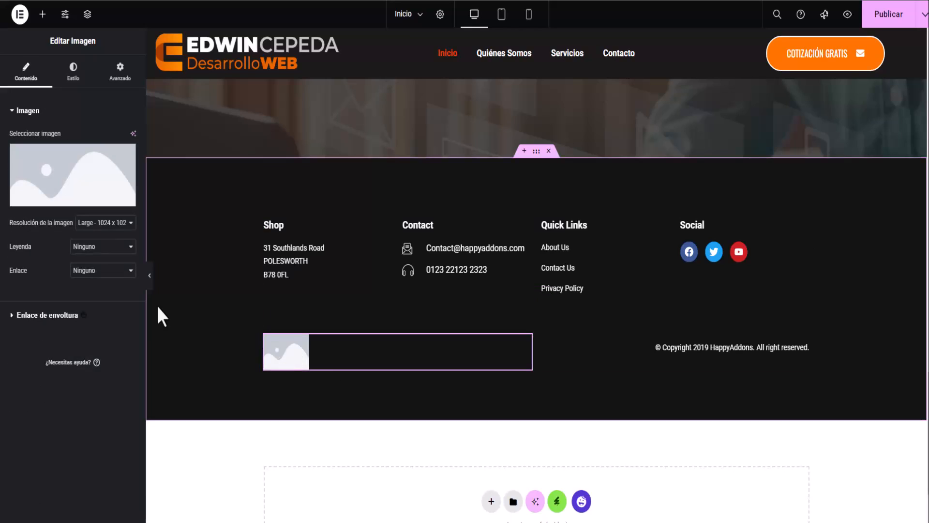
left_click(127, 167)
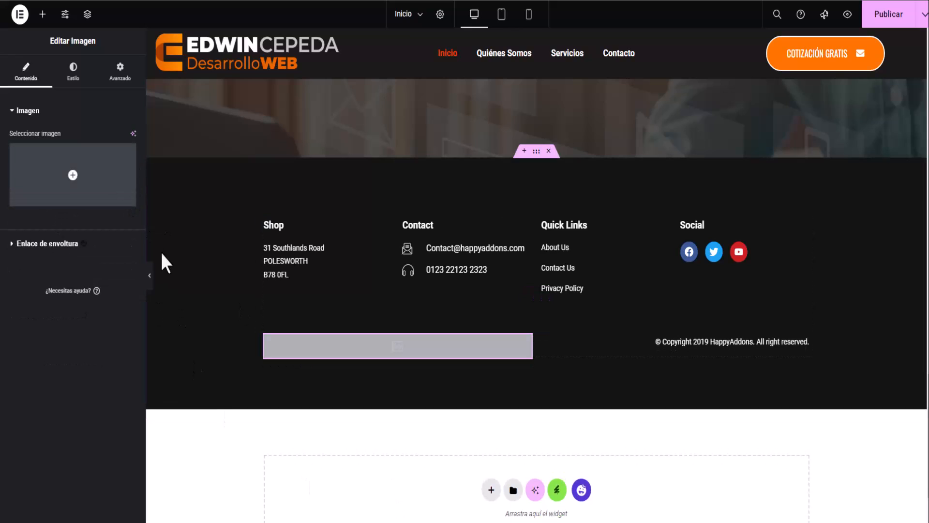
left_click(73, 186)
left_click(149, 168)
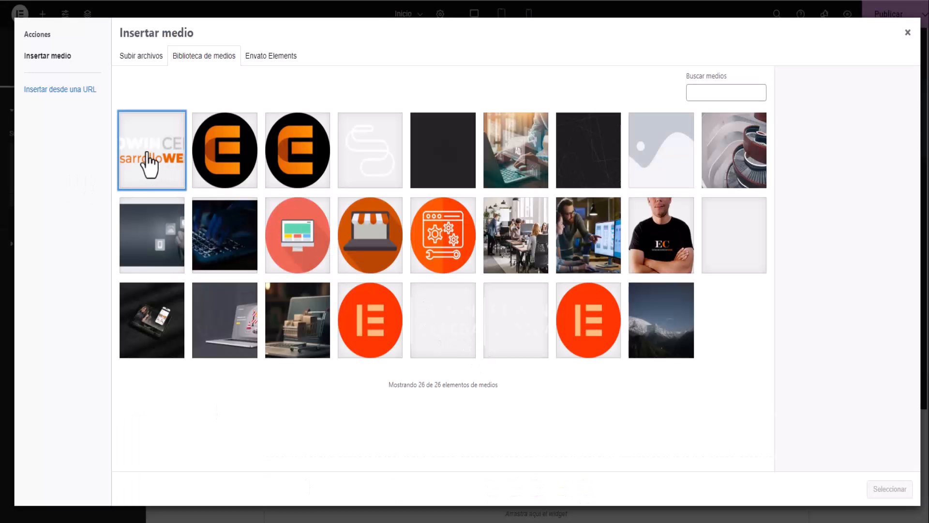
left_click(888, 490)
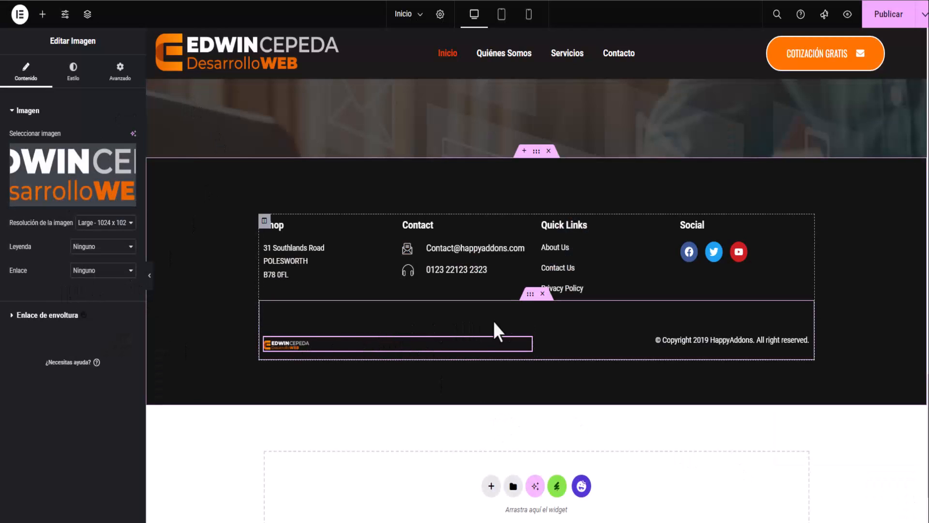
Change the copyright year to 2024 and replace HappyAddons with the site's brand name.
left_click(724, 342)
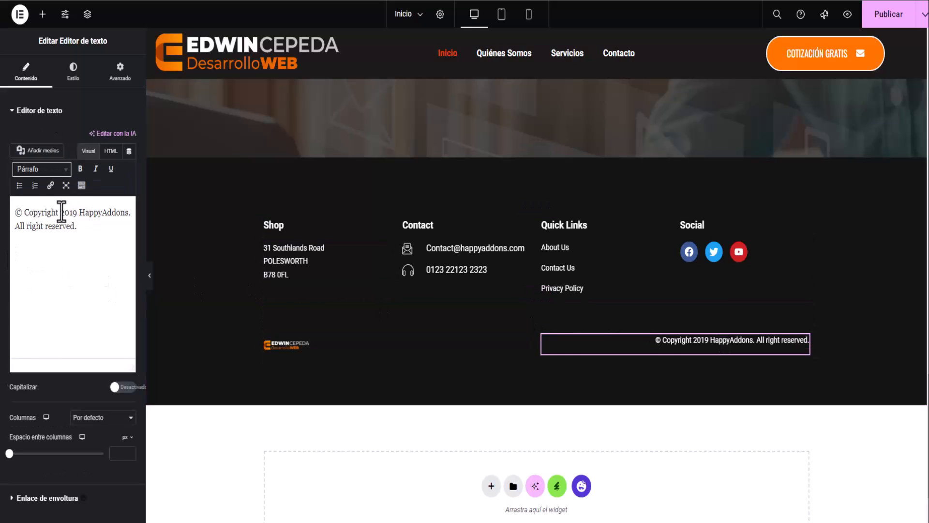
left_click_drag(70, 212, 78, 212)
type("24")
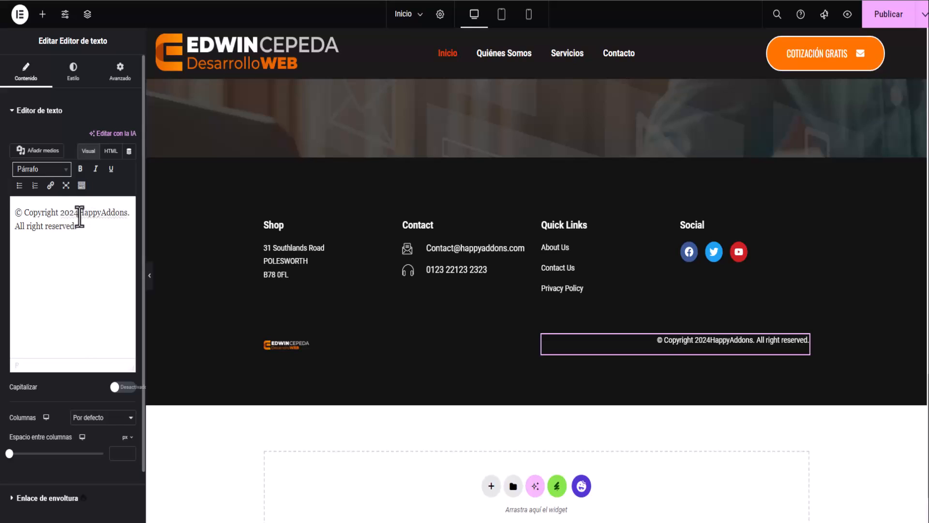
left_click_drag(78, 212, 125, 212)
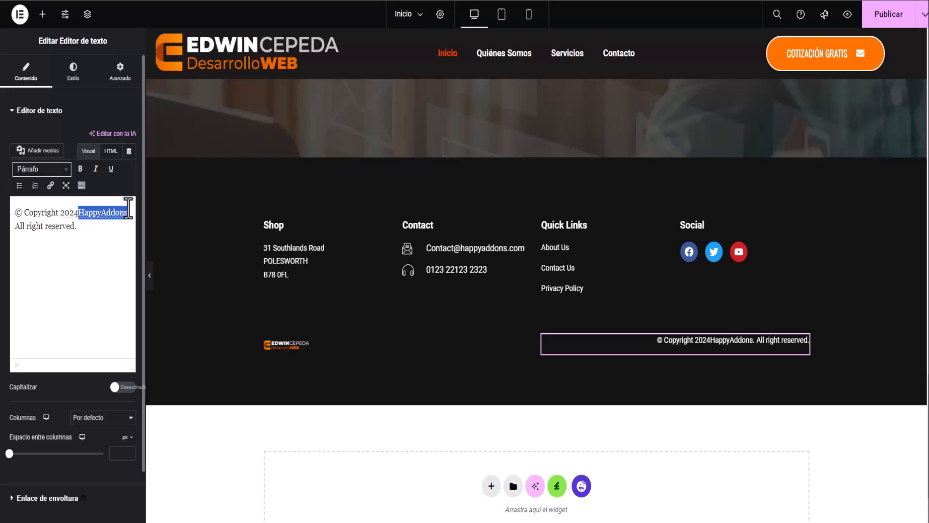
type("Edwinc")
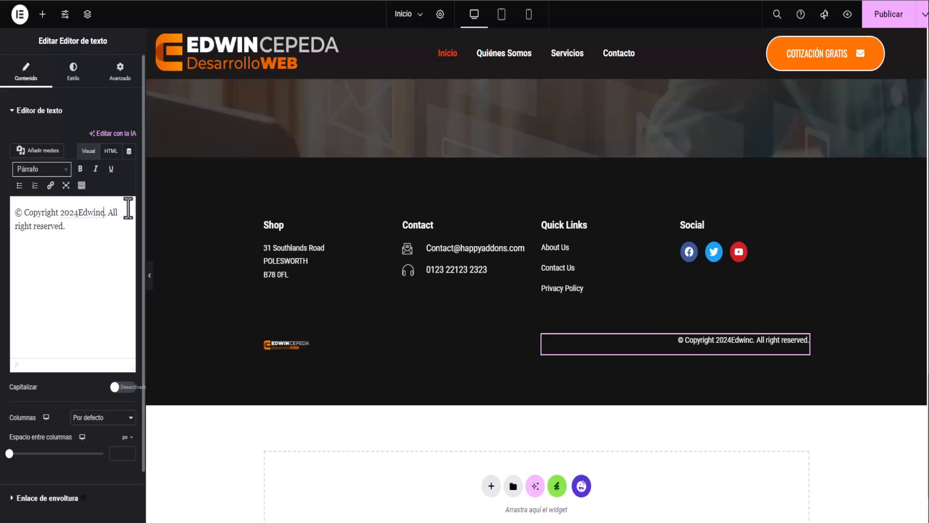
key("BackSpace")
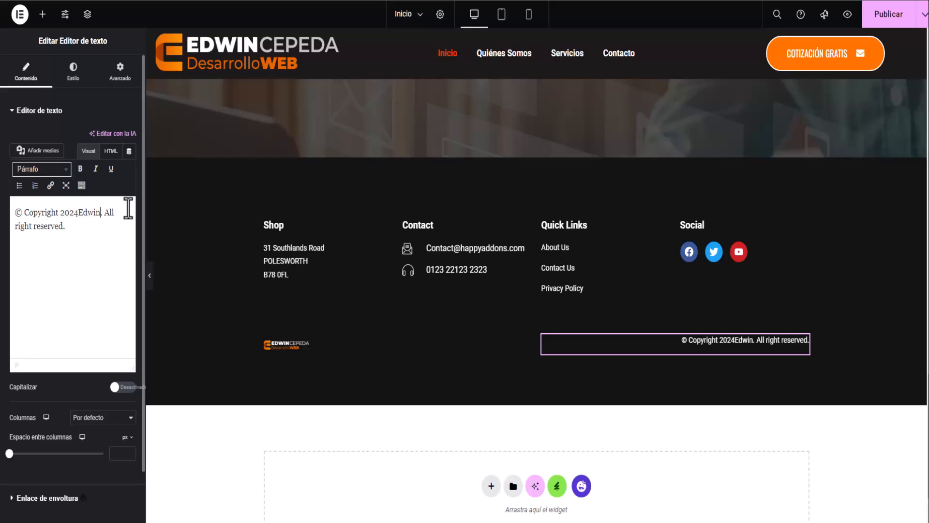
type("CepedaWe")
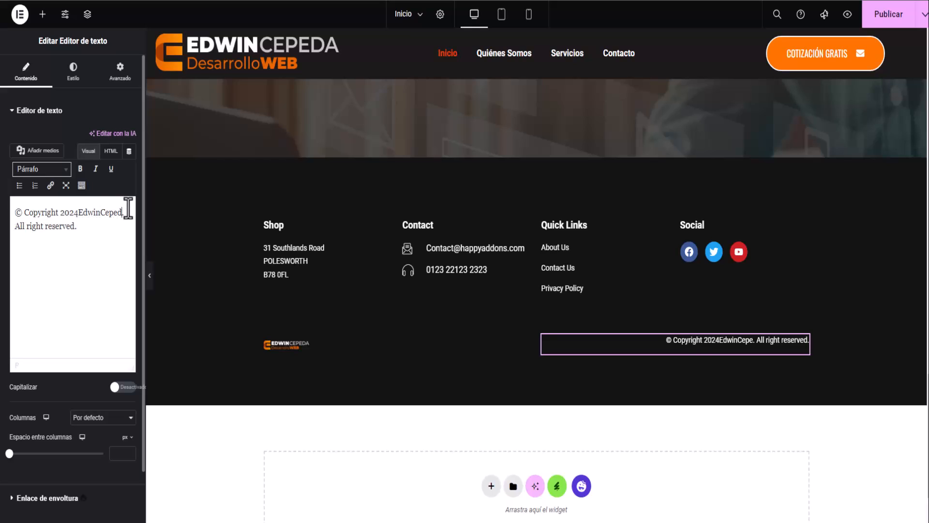
type("b")
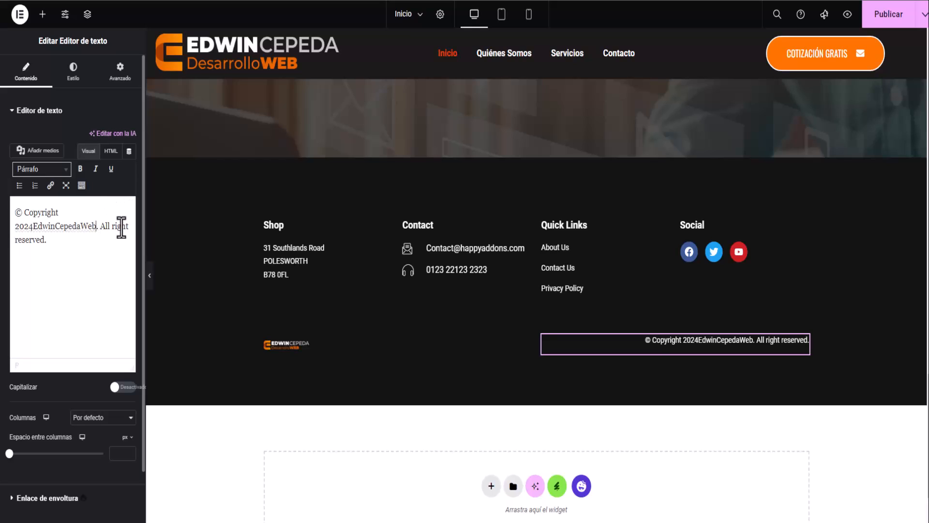
left_click(33, 226)
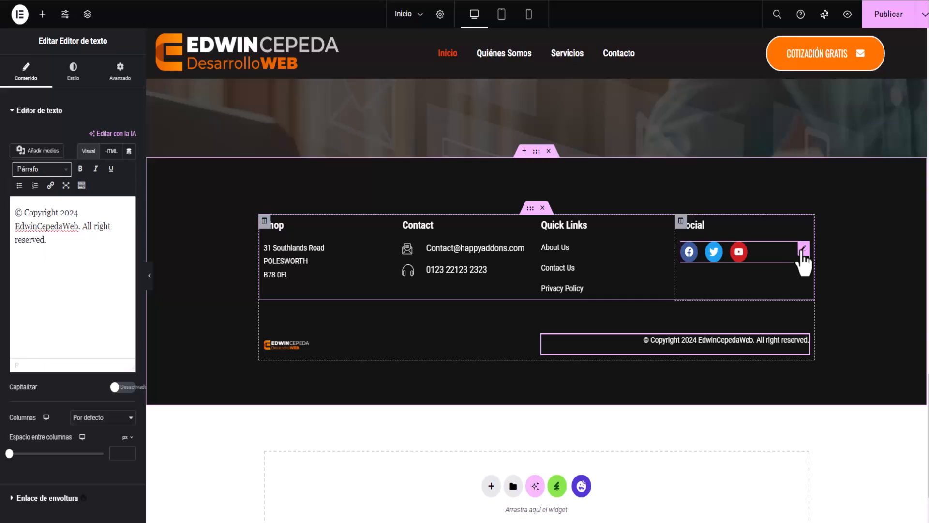
Give the social icons a custom translucent grey primary colour.
left_click(802, 251)
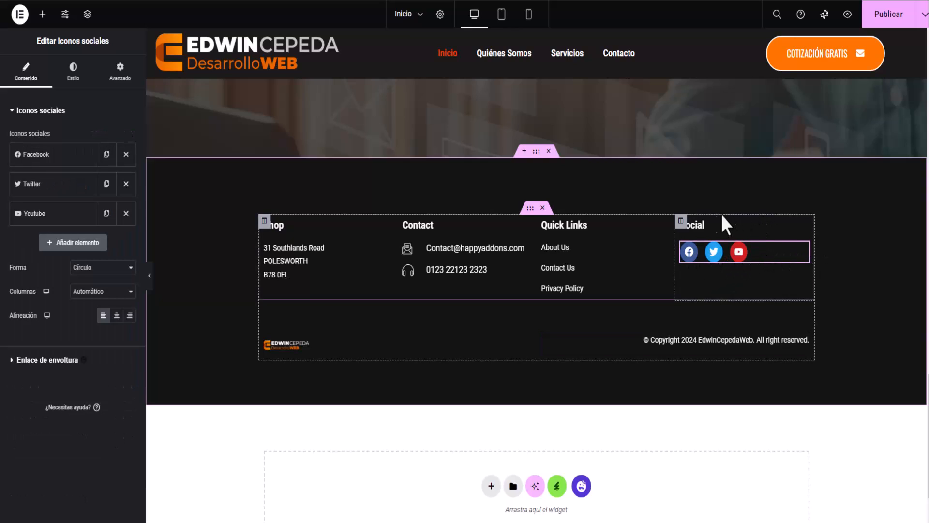
left_click(73, 71)
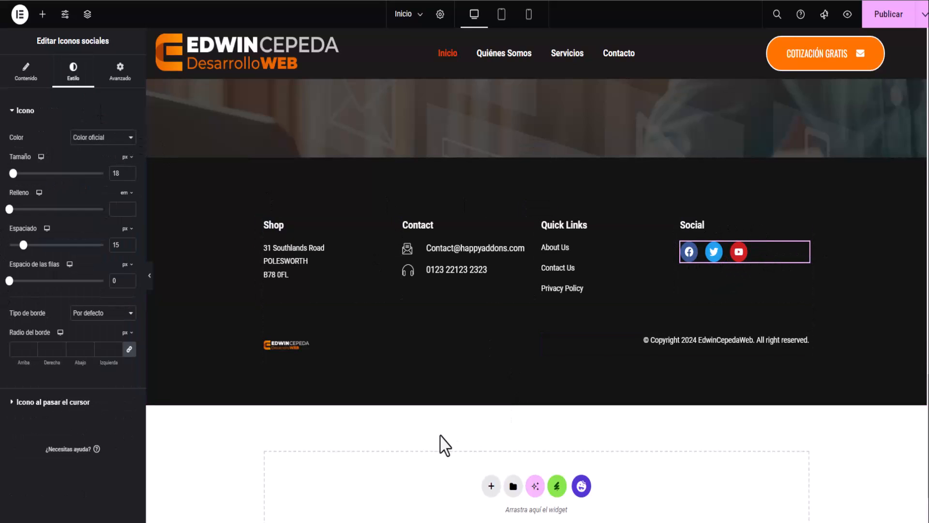
left_click(103, 140)
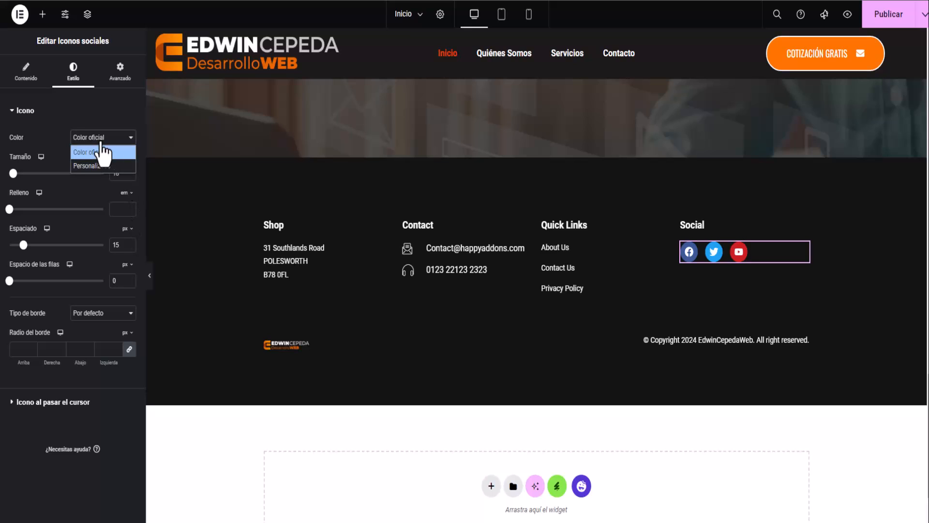
left_click(94, 165)
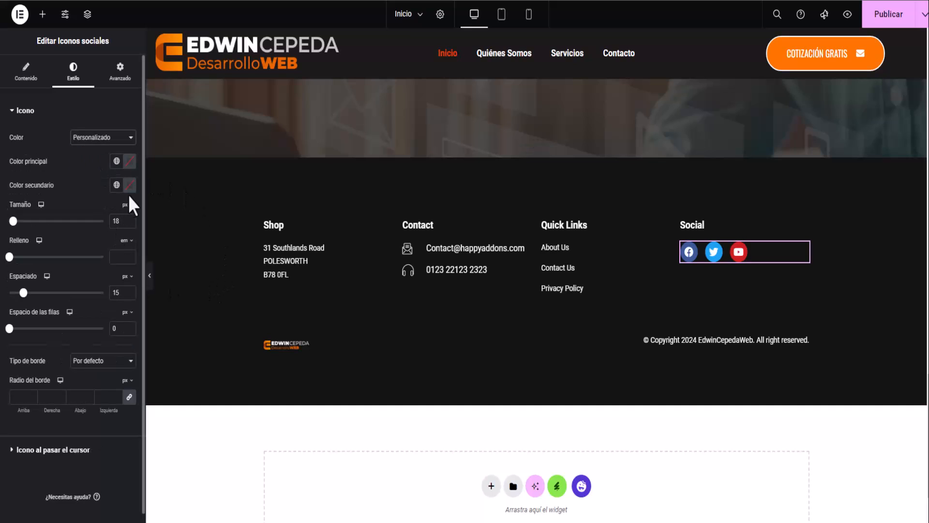
left_click(129, 162)
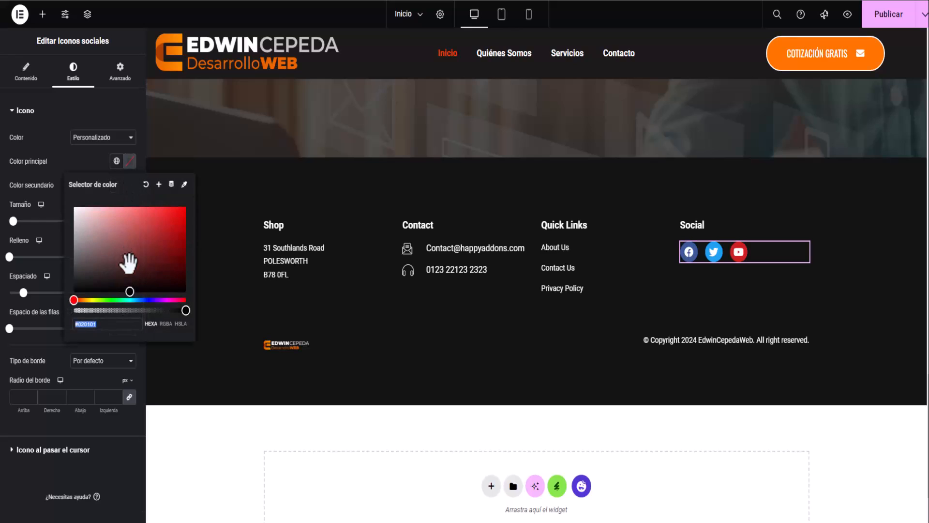
left_click_drag(182, 310, 116, 313)
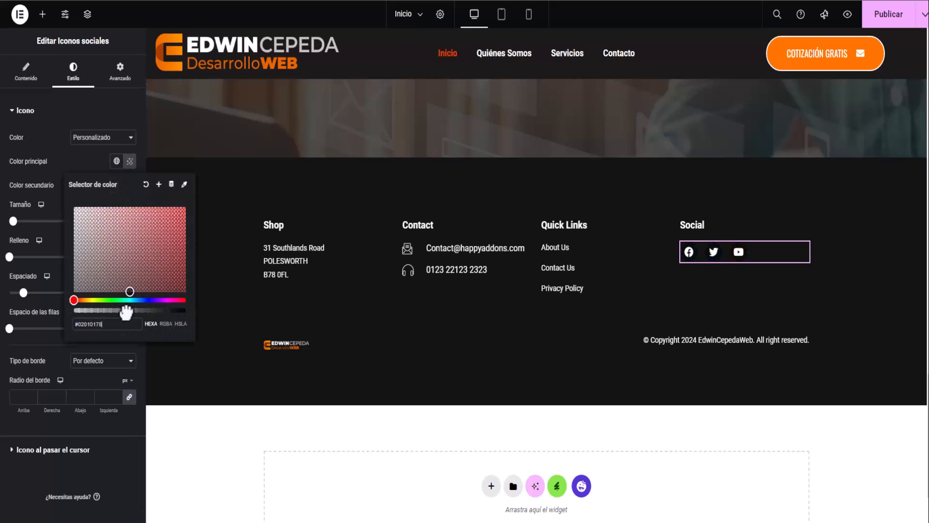
left_click_drag(126, 302, 59, 207)
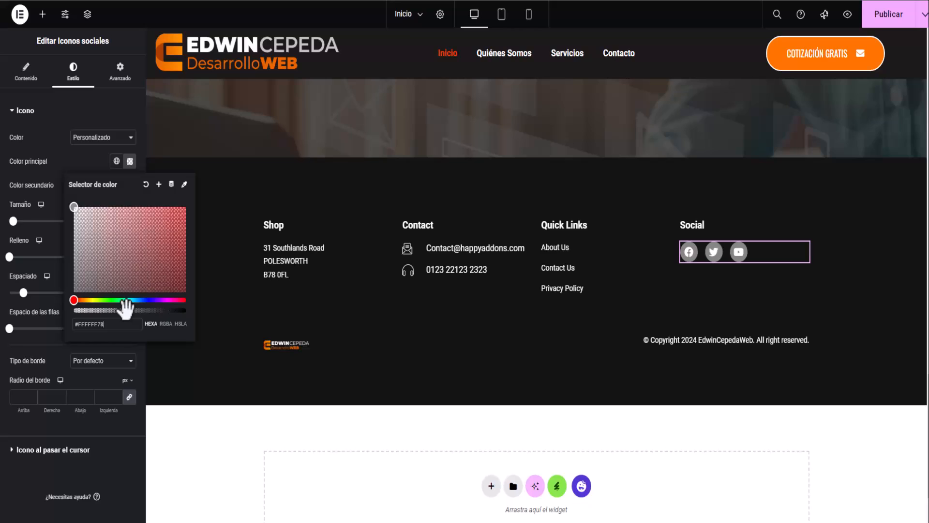
left_click_drag(74, 208, 73, 266)
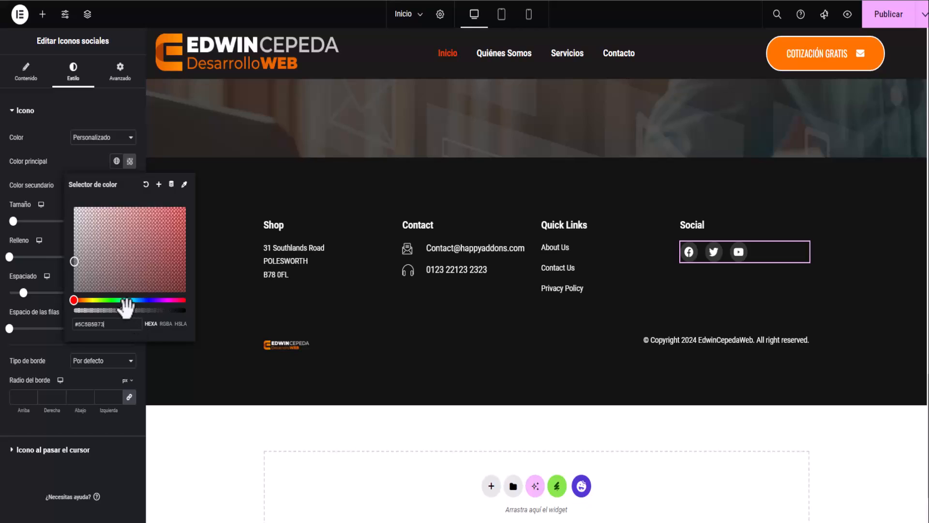
left_click_drag(125, 309, 135, 310)
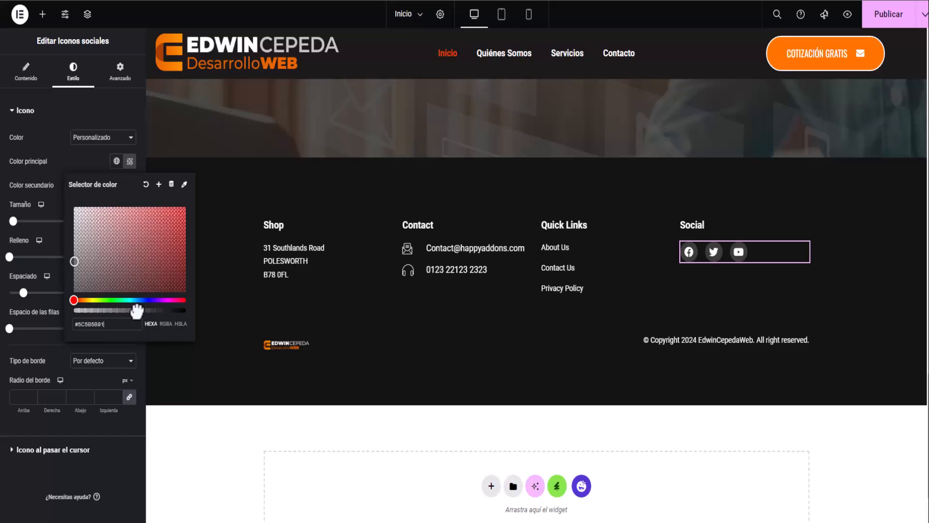
left_click(69, 161)
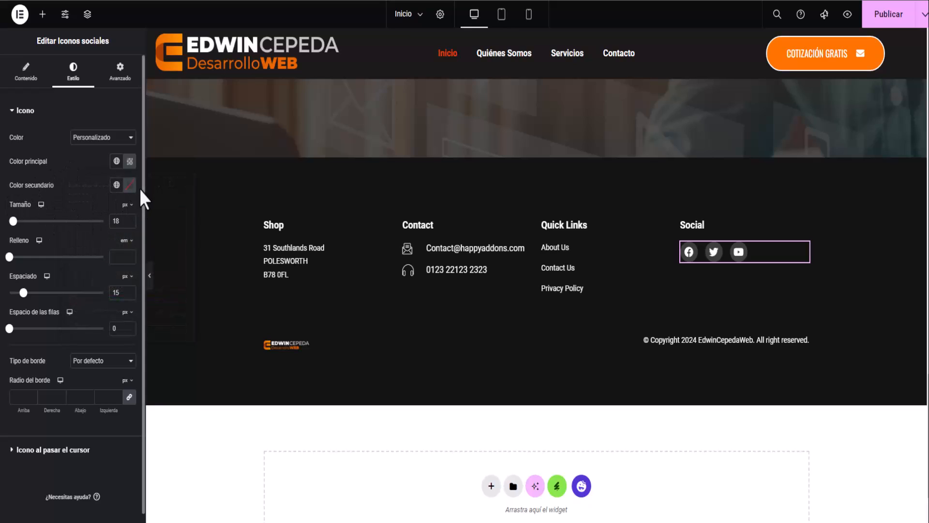
Set the icons' secondary colour to #FFFFFF, spacing to 17 and size to 23.
left_click(130, 186)
type("#FFFFFF")
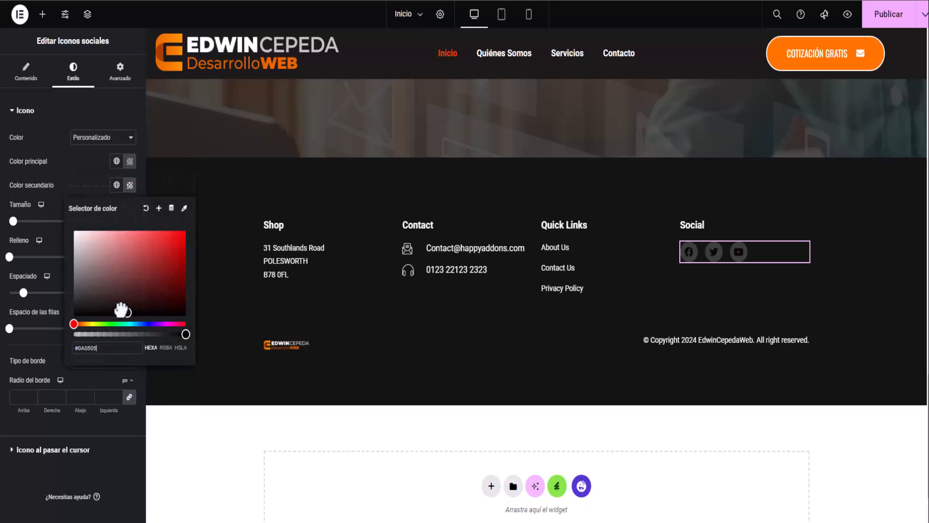
left_click(84, 166)
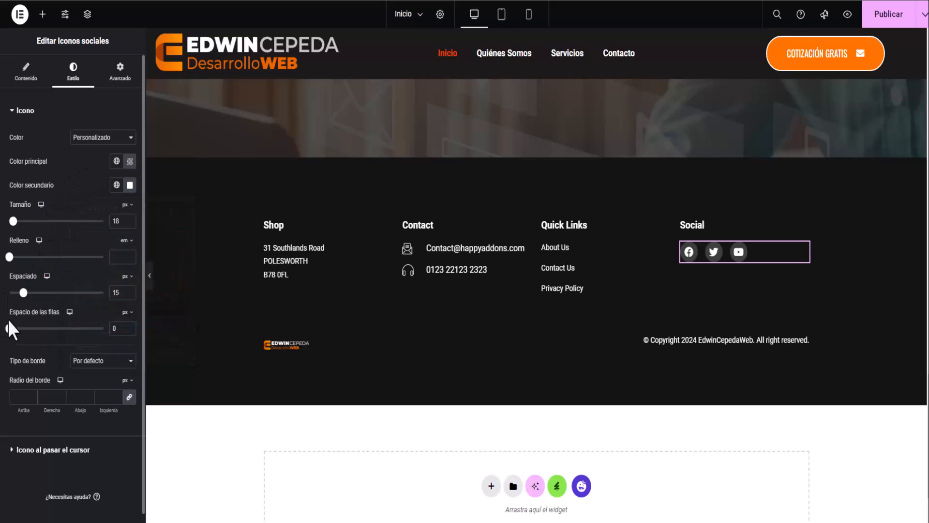
left_click_drag(23, 293, 26, 293)
left_click_drag(14, 221, 16, 221)
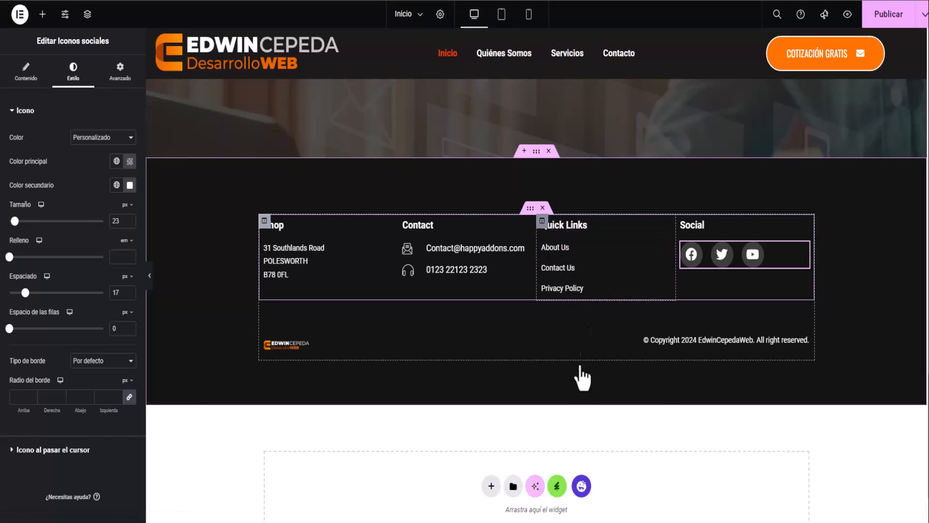
right_click(544, 233)
Delete the Quick Links column and replace the contact list's sample e-mail with the owner's address.
left_click(572, 438)
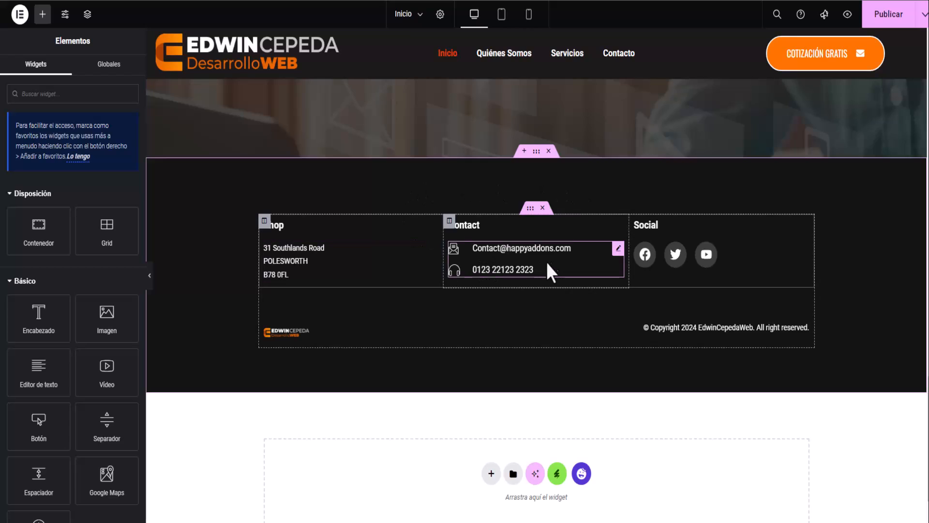
left_click(619, 249)
left_click(33, 179)
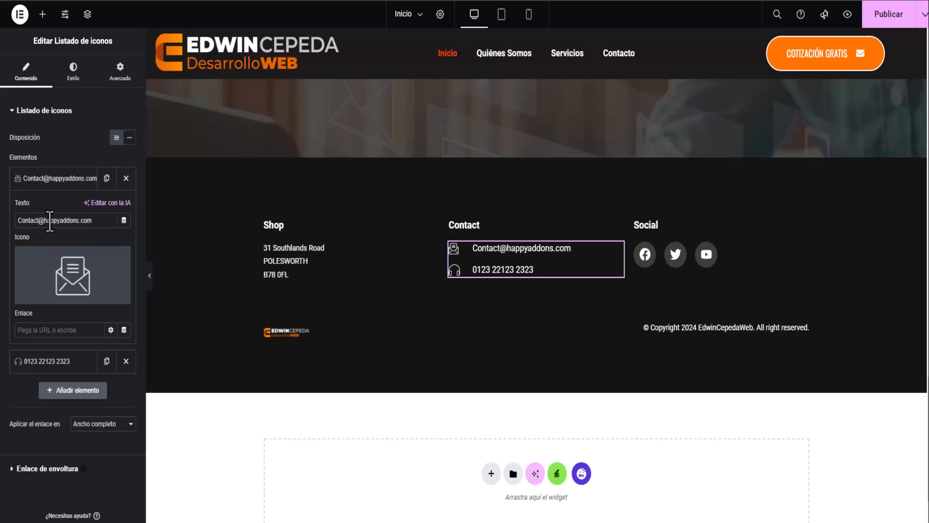
triple_click(18, 222)
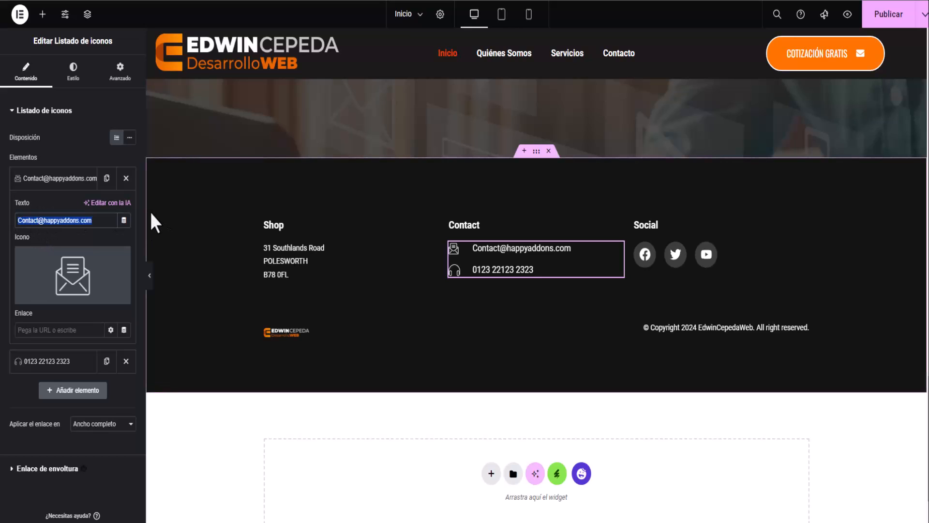
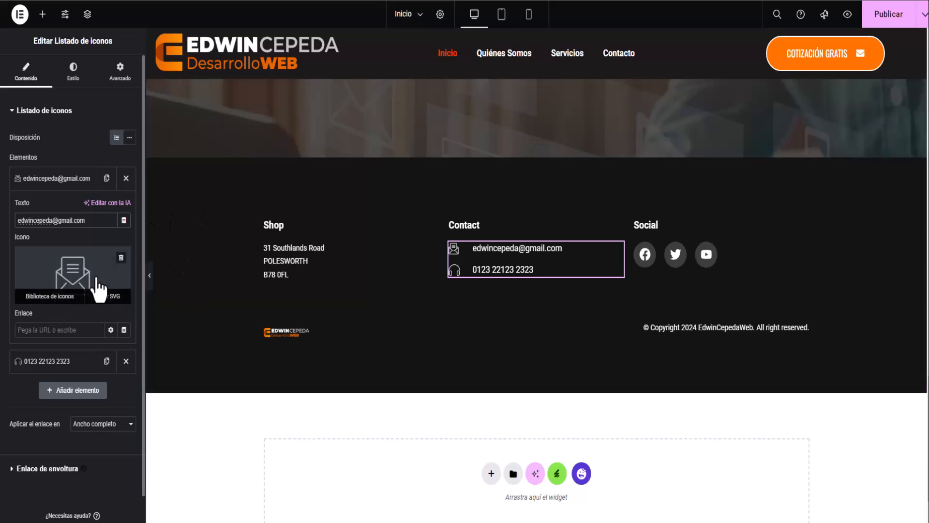
left_click(27, 117)
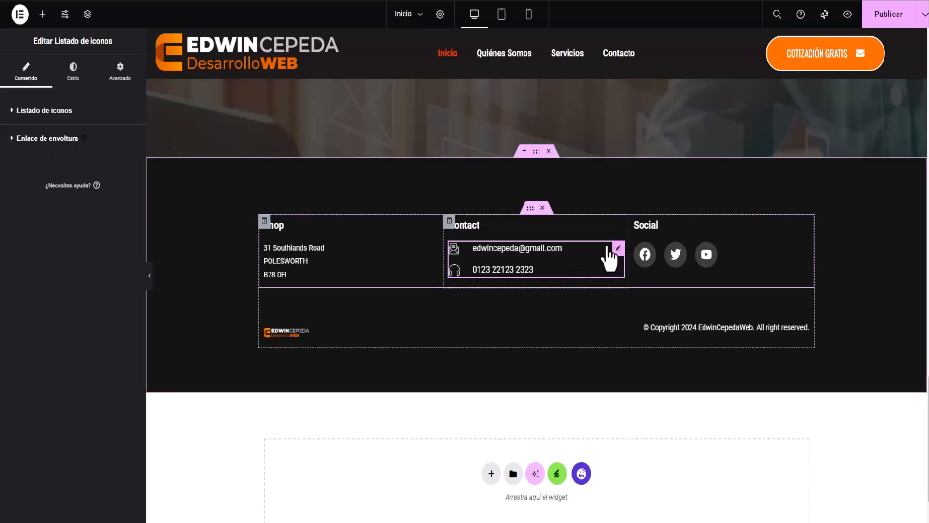
Replace the phone item's headphone icon with a phone icon from the icon library.
left_click(11, 112)
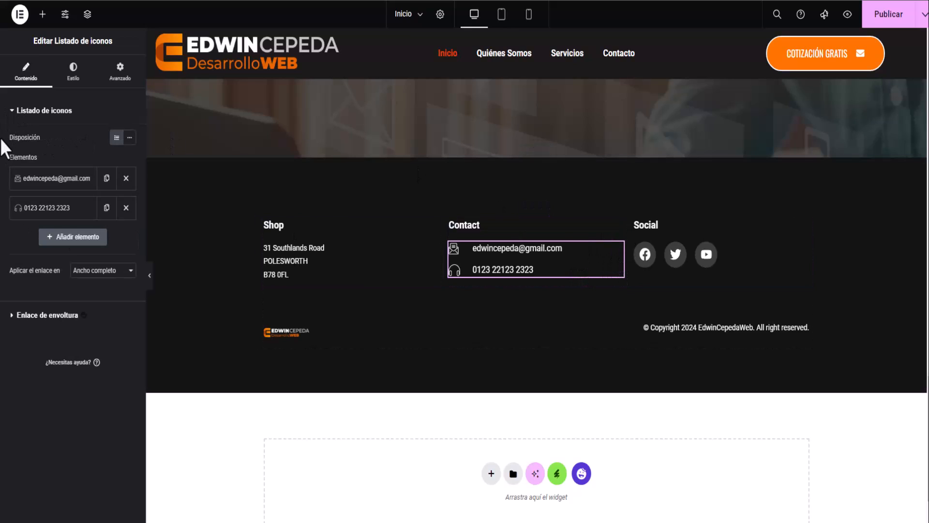
left_click(40, 209)
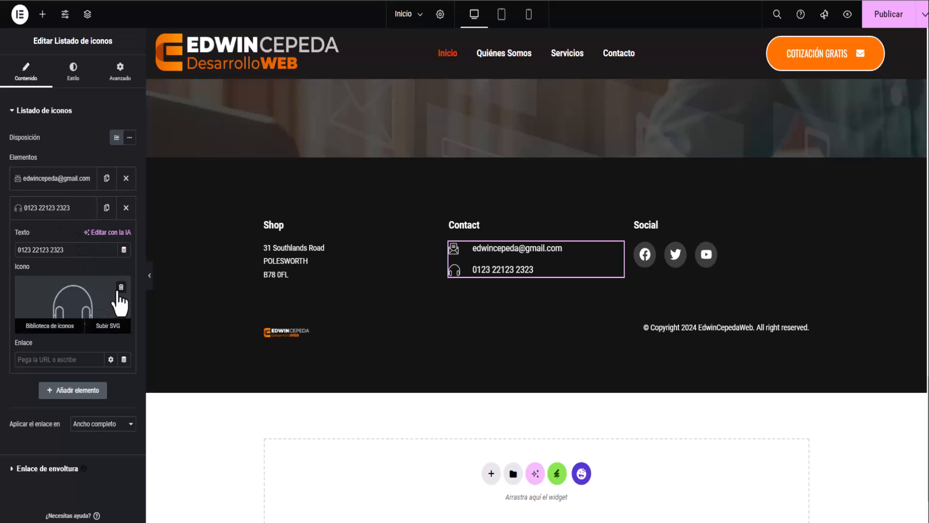
left_click(121, 289)
left_click(70, 321)
scroll(507, 239, "down", 10)
scroll(506, 240, "down", 5)
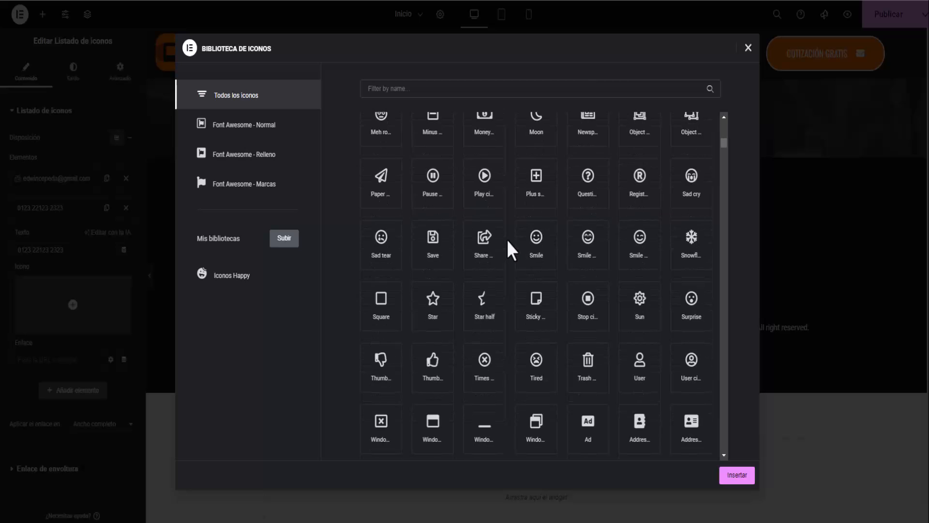
scroll(507, 239, "down", 10)
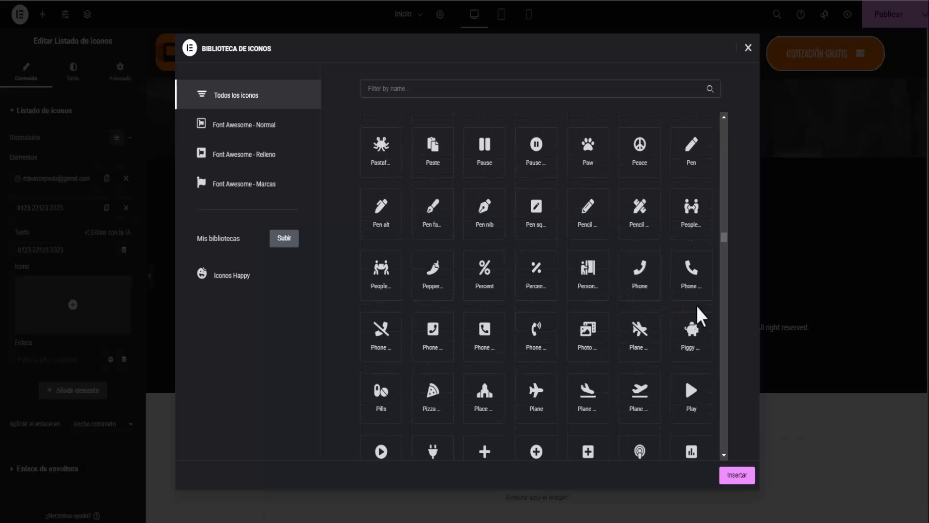
left_click(481, 348)
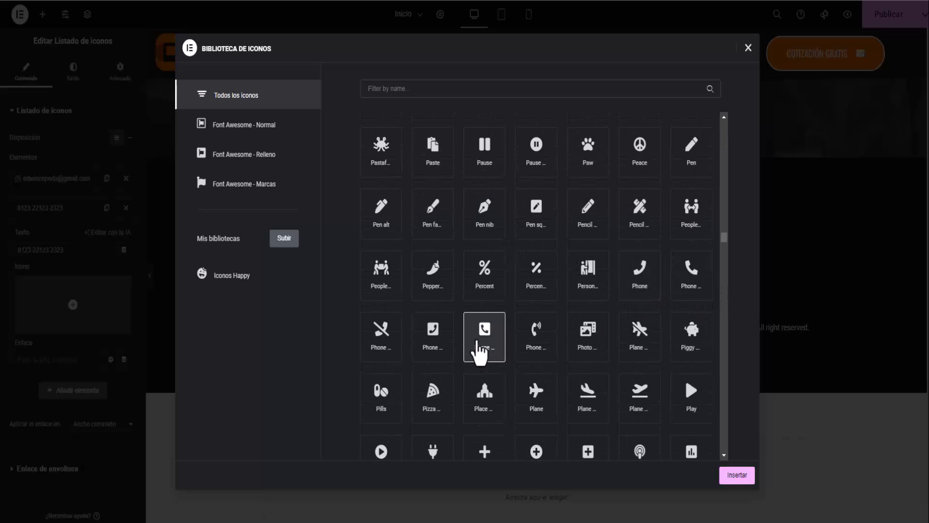
left_click(736, 479)
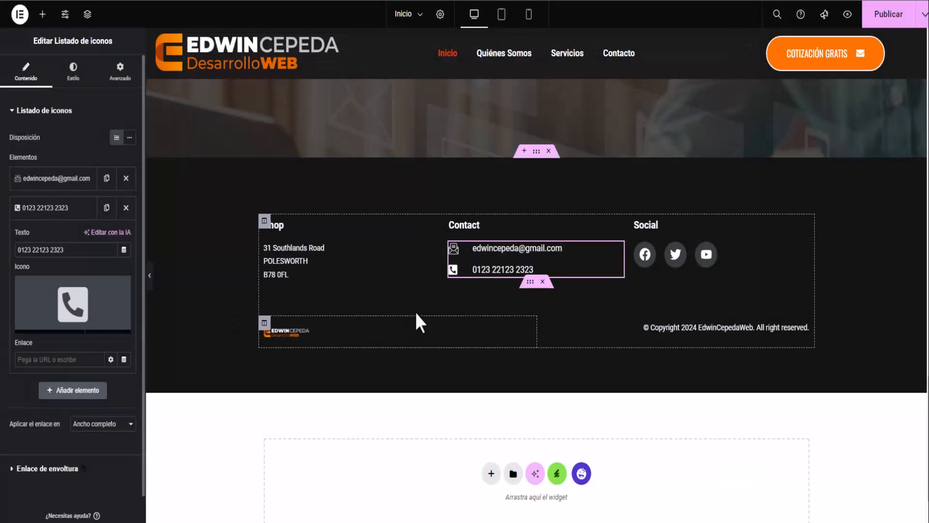
Enter the owner's phone number in place of the sample and publish the page.
left_click_drag(79, 250, 1, 247)
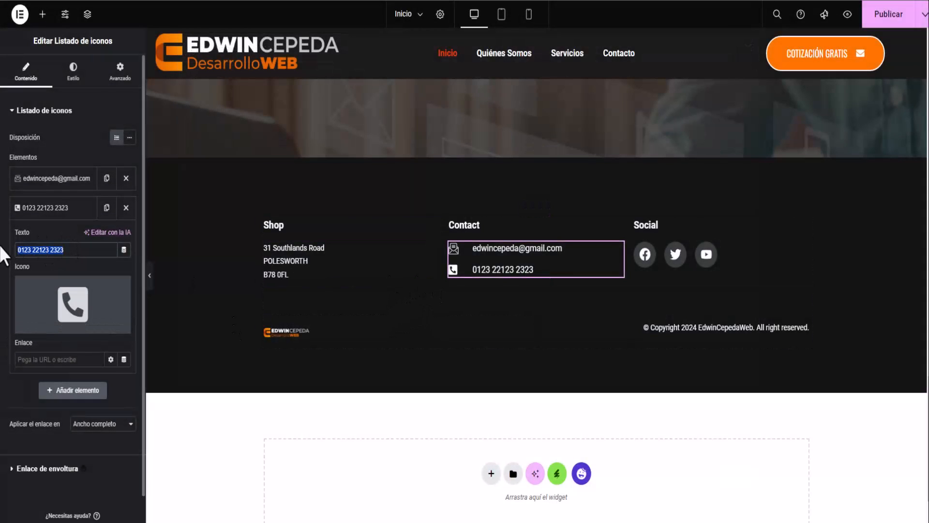
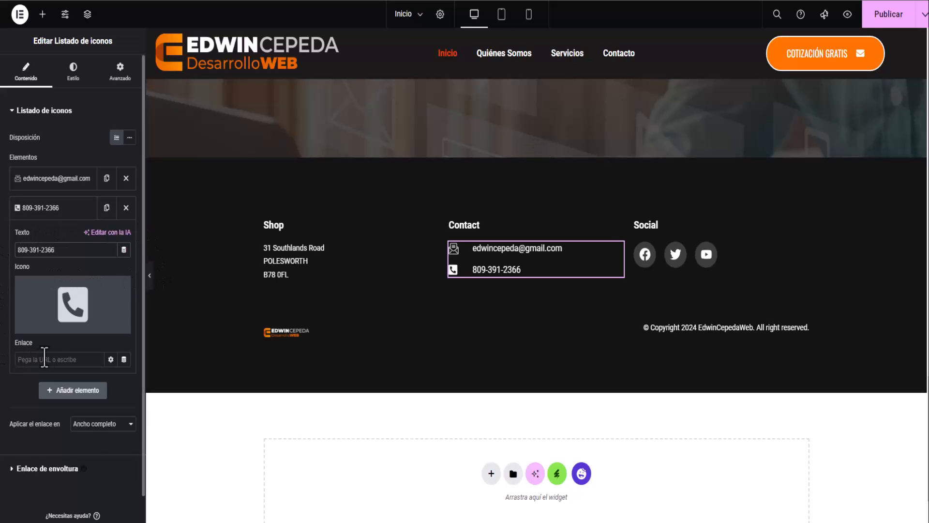
left_click(888, 14)
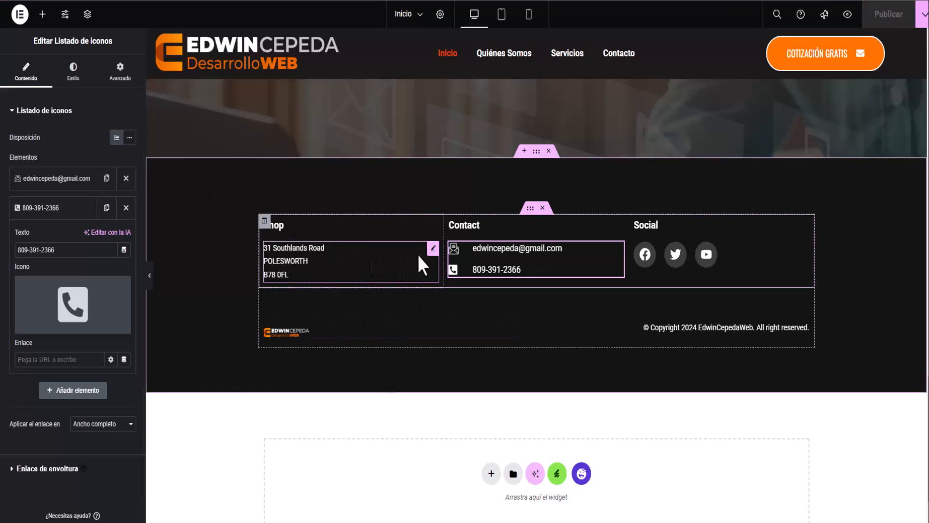
Replace the Shop column's three-line address with the pasted single-line address.
left_click(433, 251)
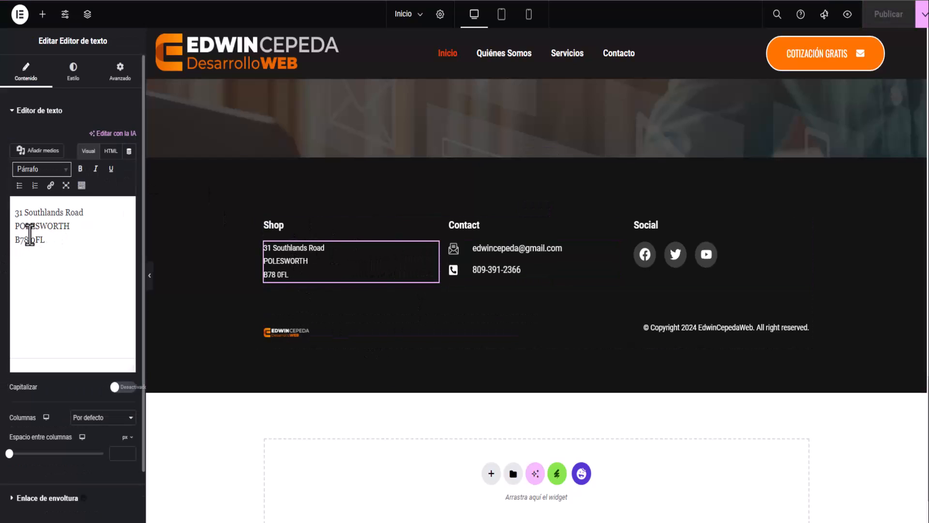
left_click_drag(14, 214, 57, 252)
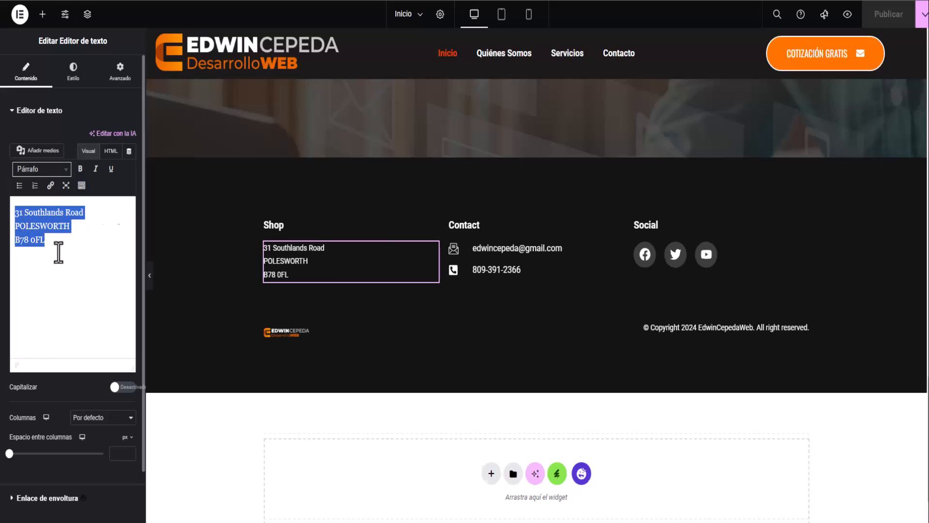
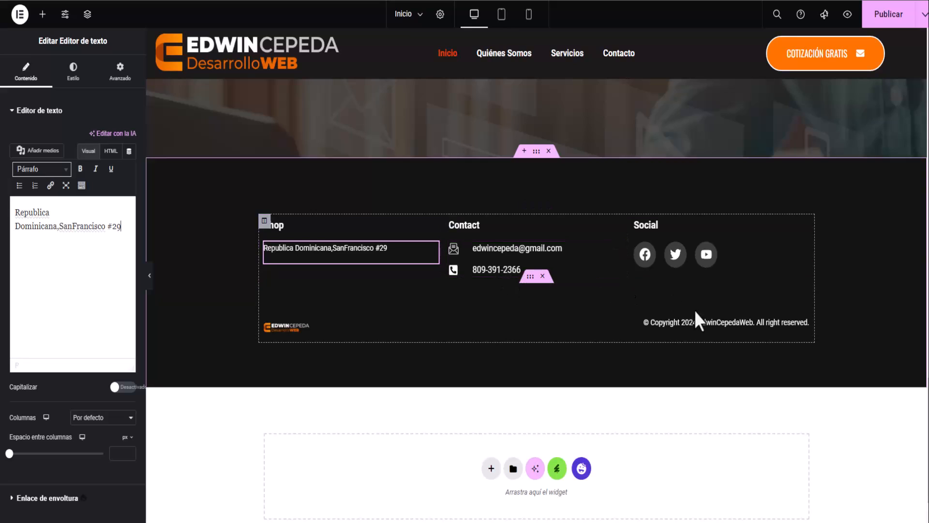
Set the banner-contacto-1 image as the footer section's background.
left_click(540, 160)
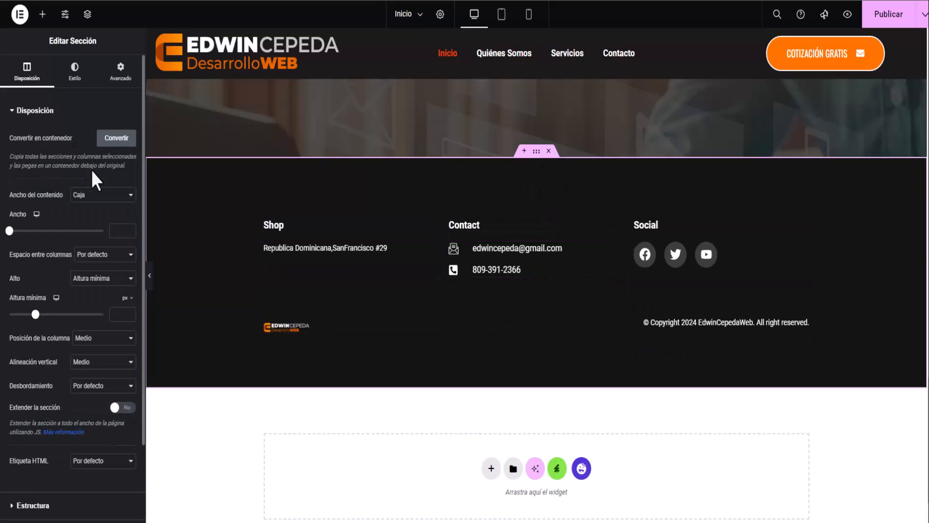
left_click(74, 70)
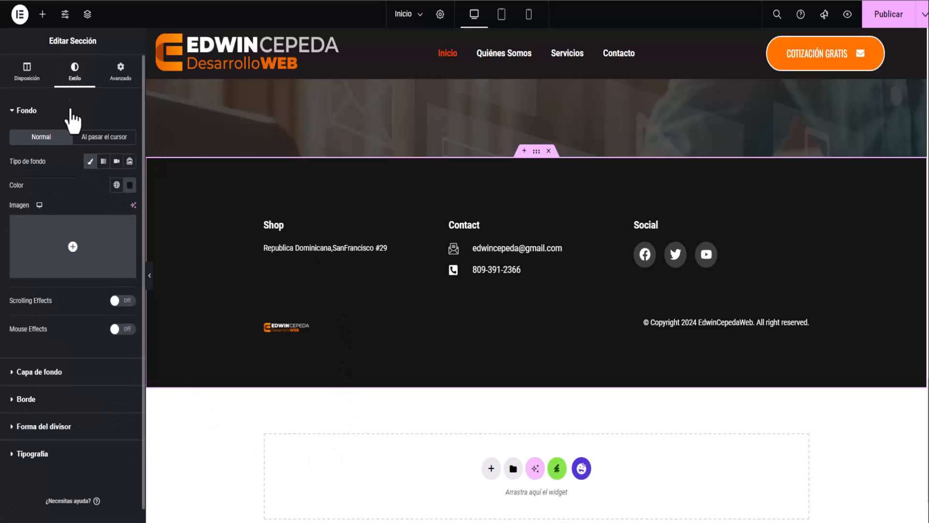
left_click(72, 250)
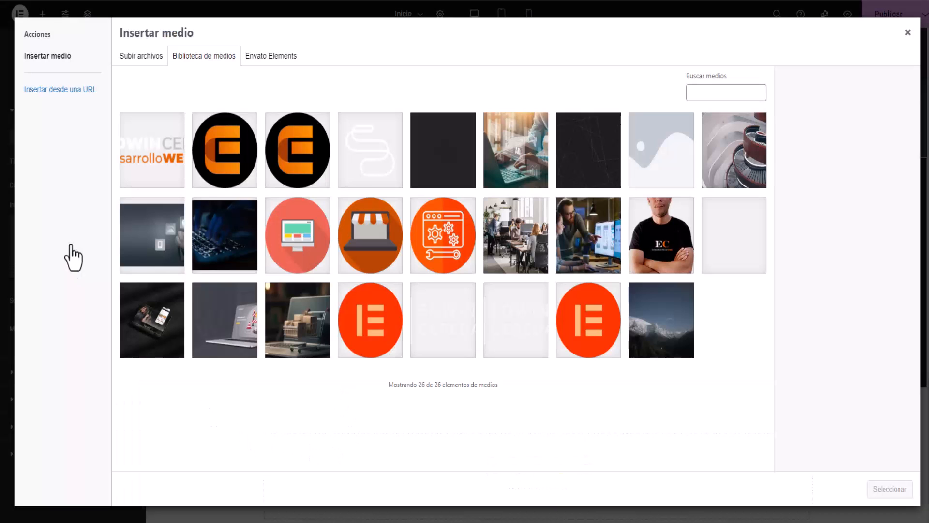
left_click(163, 256)
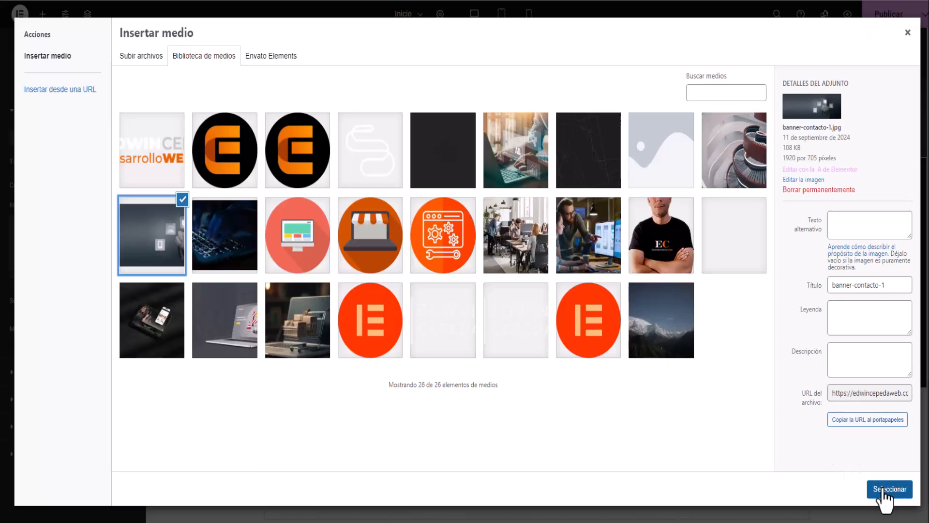
left_click(889, 489)
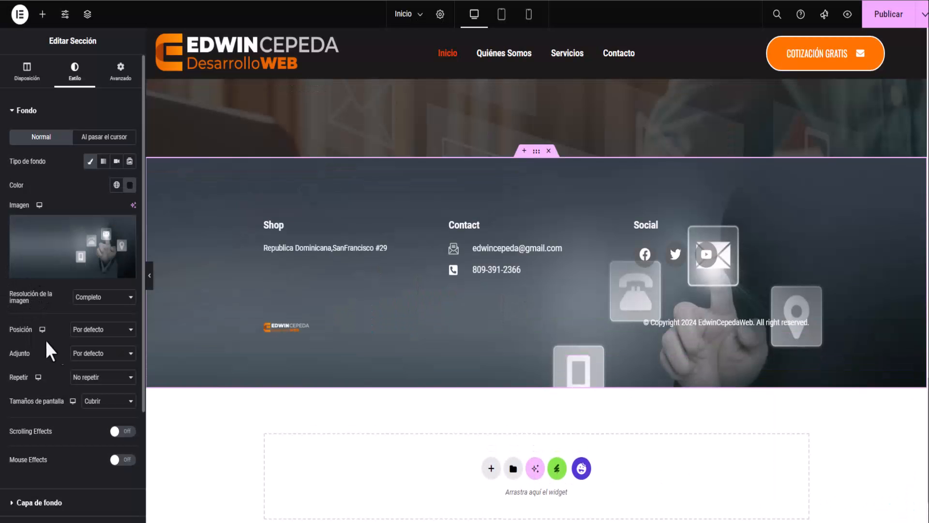
Keep the background at full resolution, centred, and fixed while the page scrolls.
left_click(104, 300)
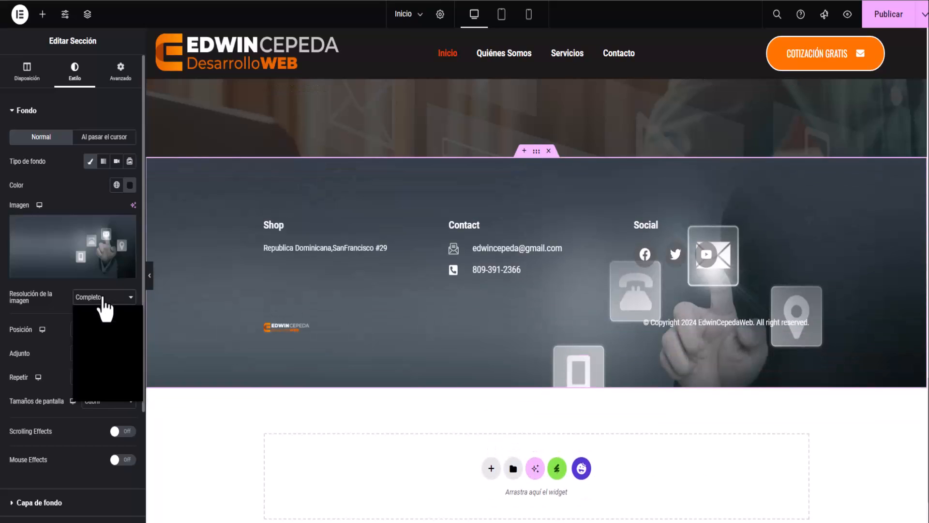
left_click(104, 301)
left_click(98, 338)
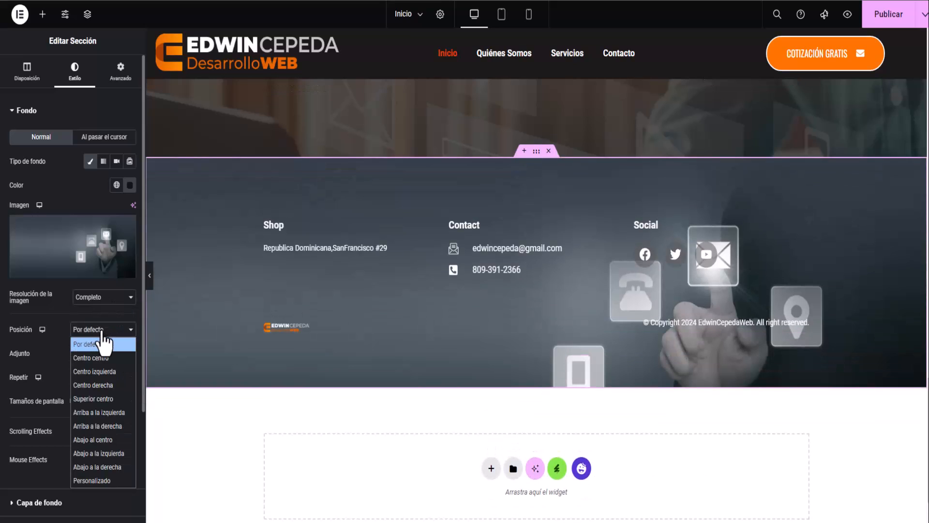
left_click(96, 358)
left_click(92, 357)
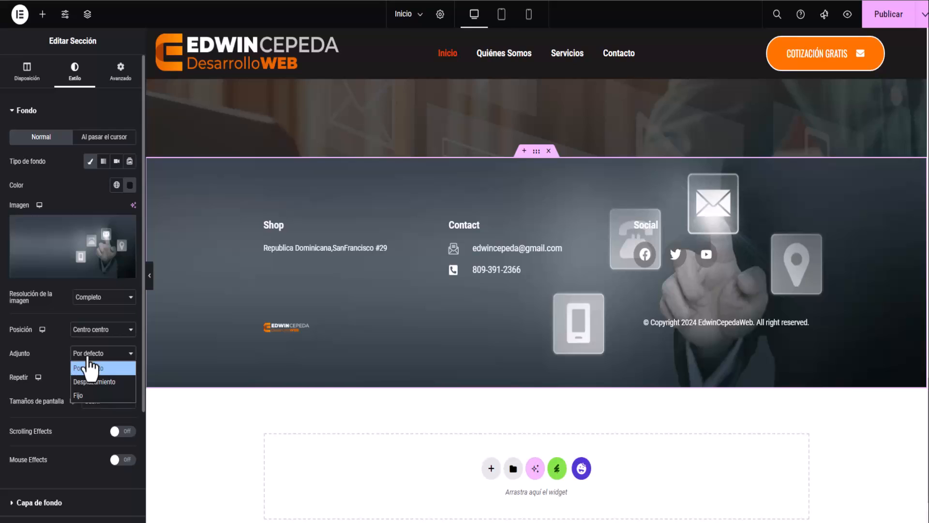
left_click(90, 396)
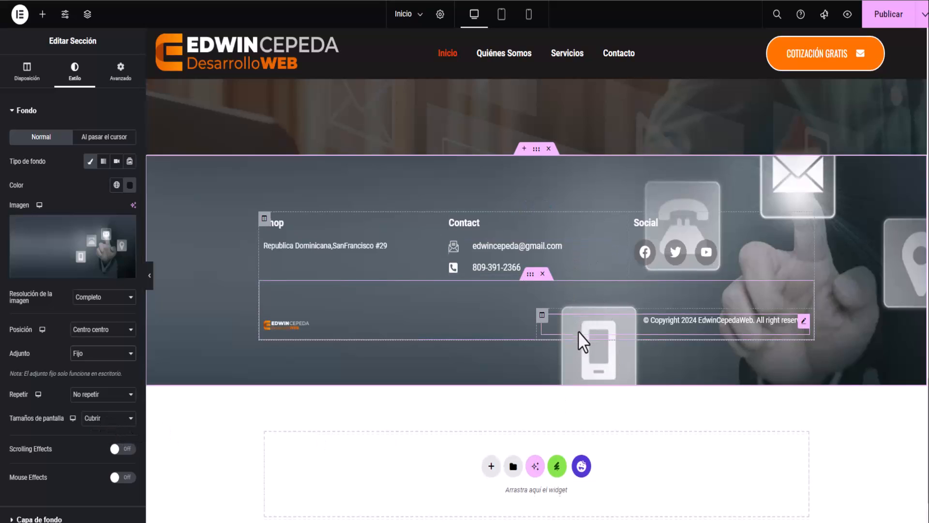
scroll(578, 332, "up", 5)
scroll(578, 331, "down", 4)
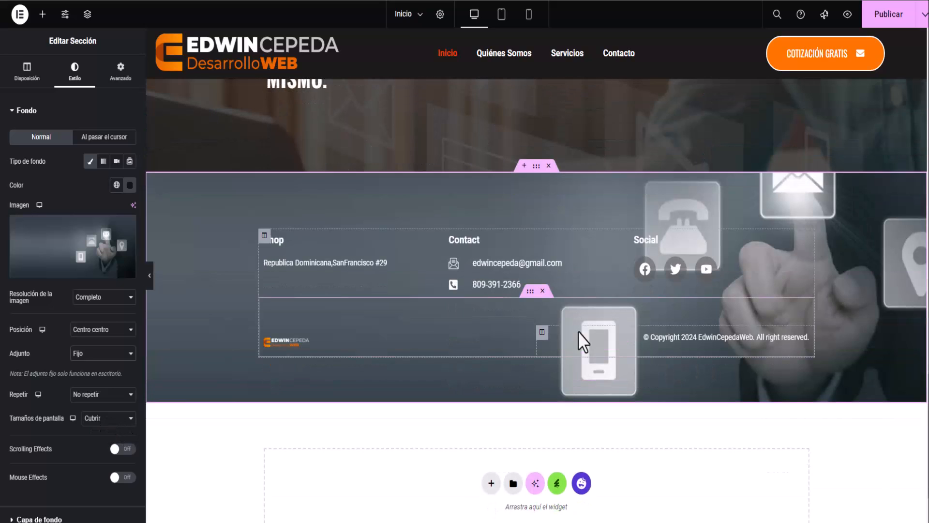
Give the footer section a very dark, near-black Background Overlay and lower its opacity to 0.67.
left_click(17, 110)
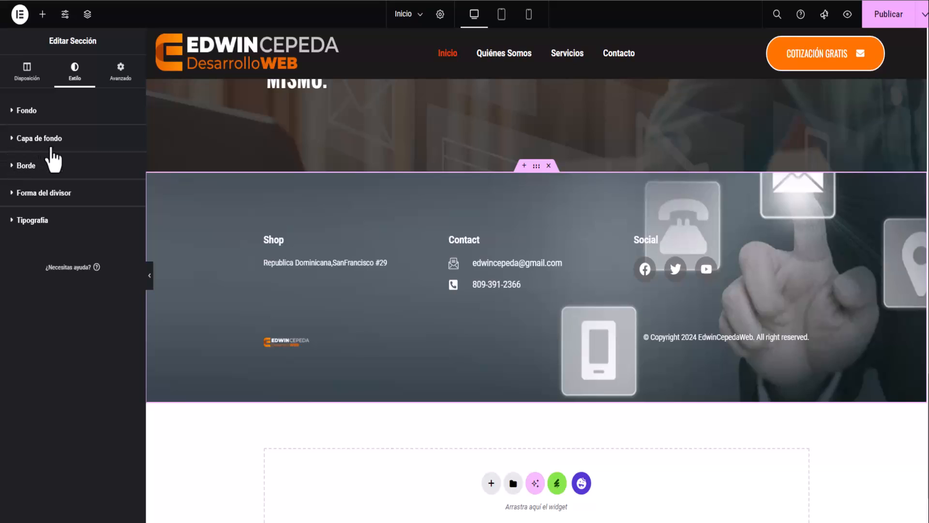
left_click(25, 140)
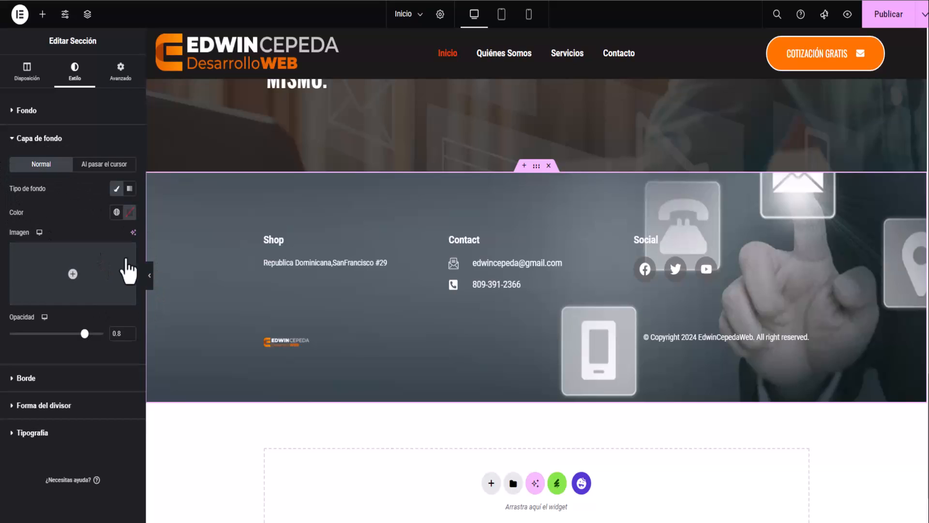
left_click(129, 212)
left_click(127, 343)
left_click_drag(123, 343, 78, 336)
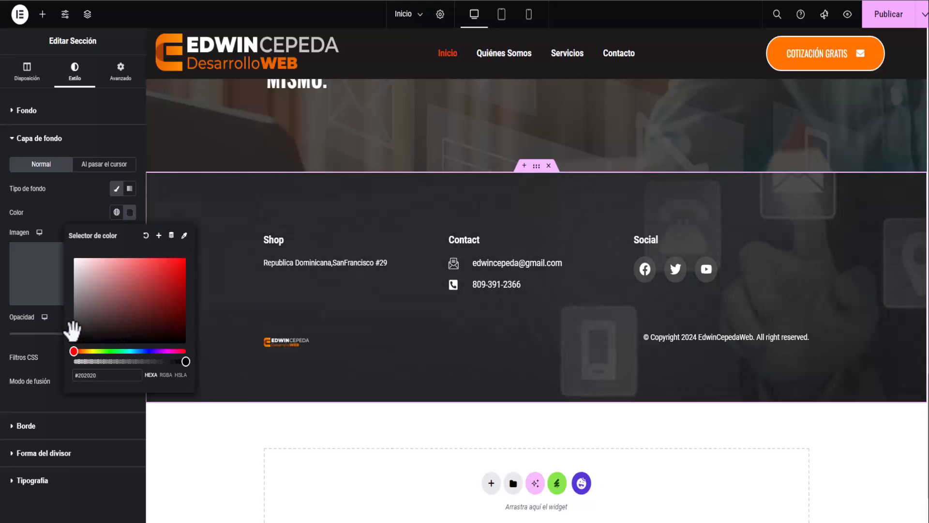
left_click(73, 198)
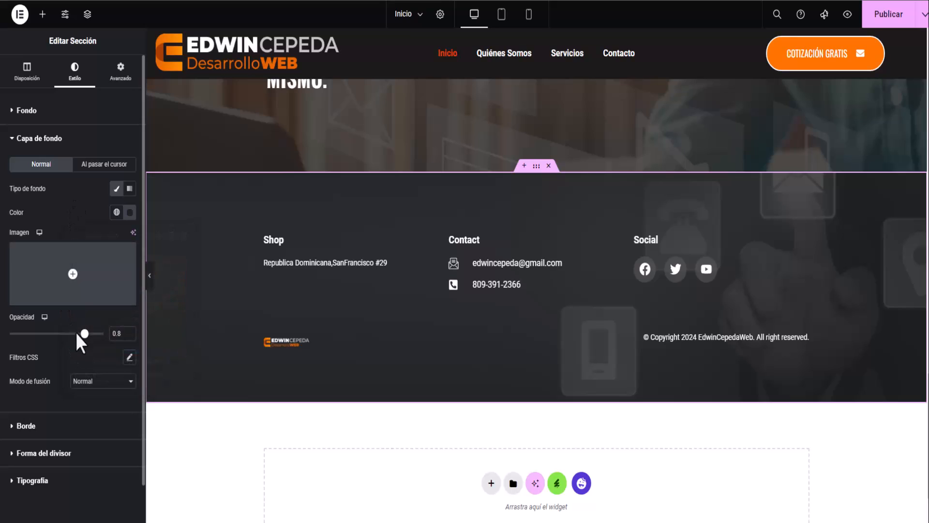
left_click_drag(84, 333, 73, 334)
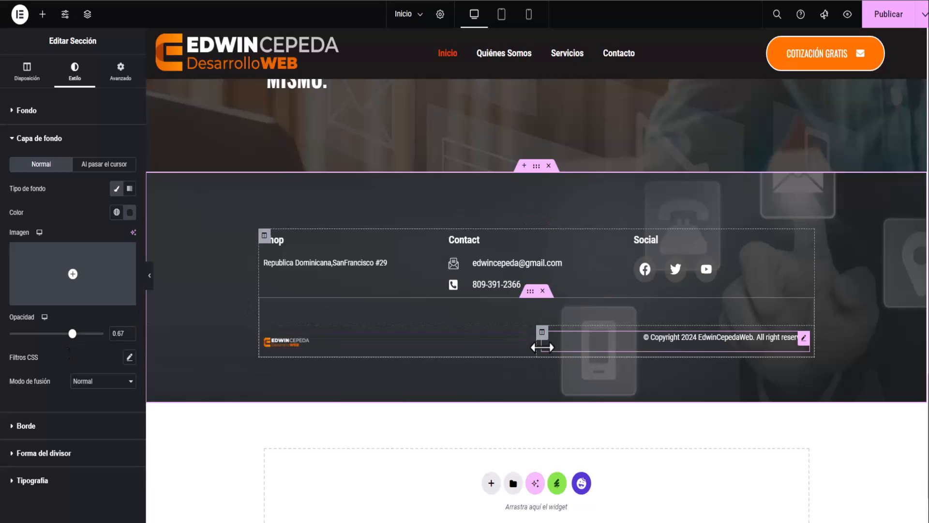
scroll(541, 347, "up", 3)
scroll(543, 348, "down", 4)
scroll(543, 347, "up", 3)
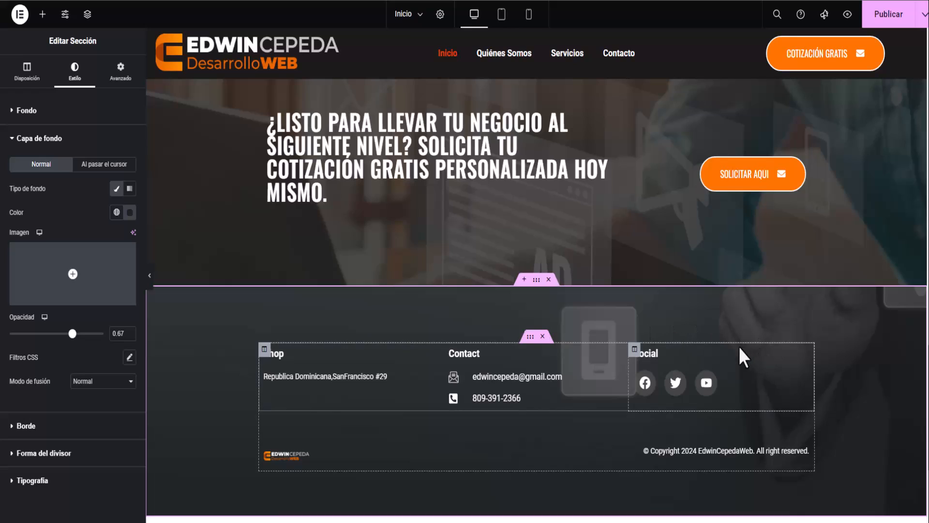
scroll(739, 346, "down", 1)
left_click(659, 295)
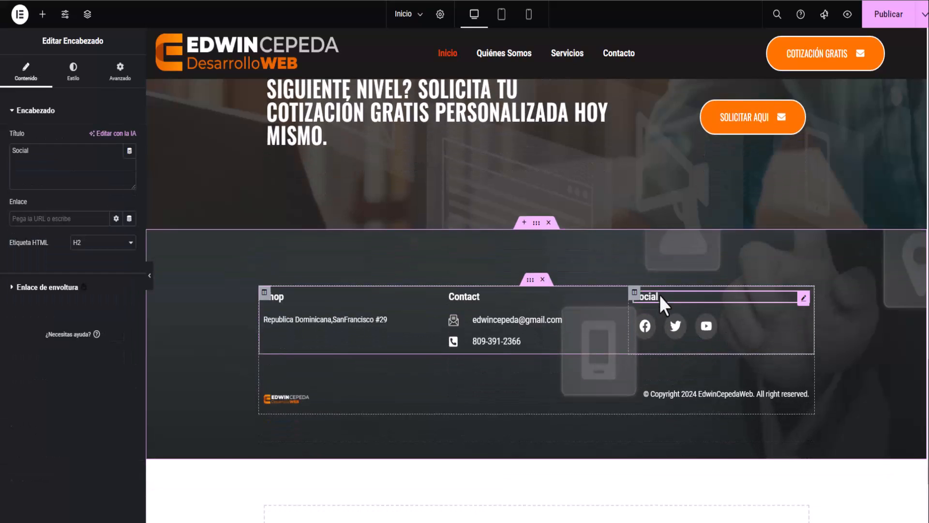
Change the Social column heading to 'Sigueno' by pasting over its title.
left_click(48, 166)
left_click_drag(49, 166, 6, 151)
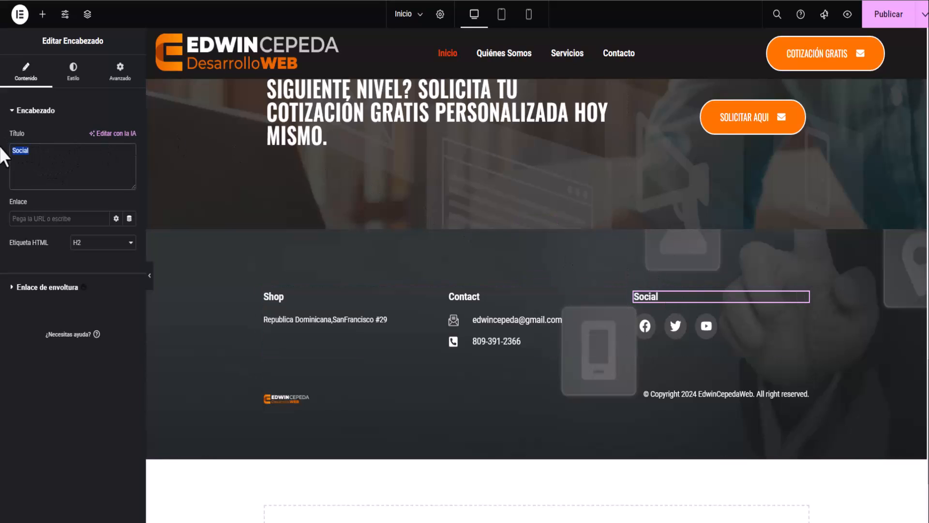
right_click(39, 150)
left_click(82, 213)
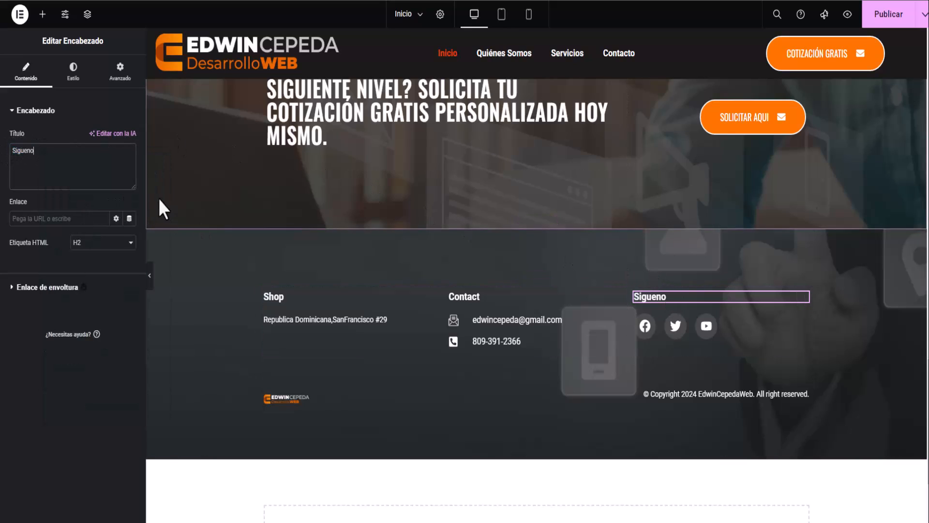
Replace the Shop heading title with 'Comercio' and publish the translated headings.
left_click(480, 299)
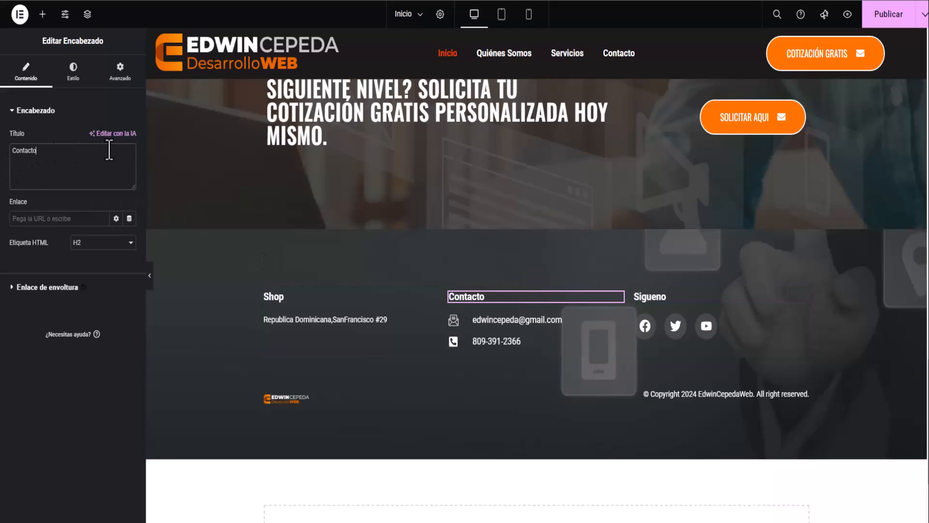
left_click(275, 297)
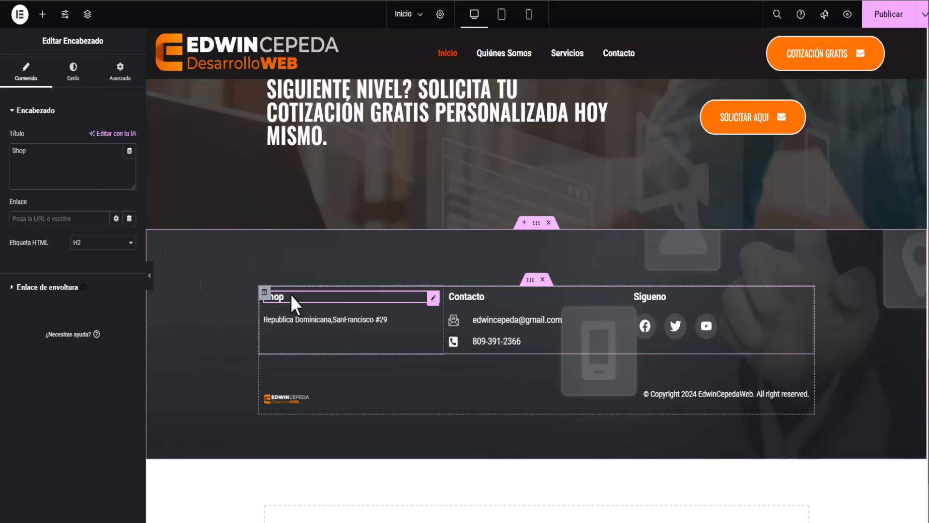
key("ctrl+a")
key("BackSpace")
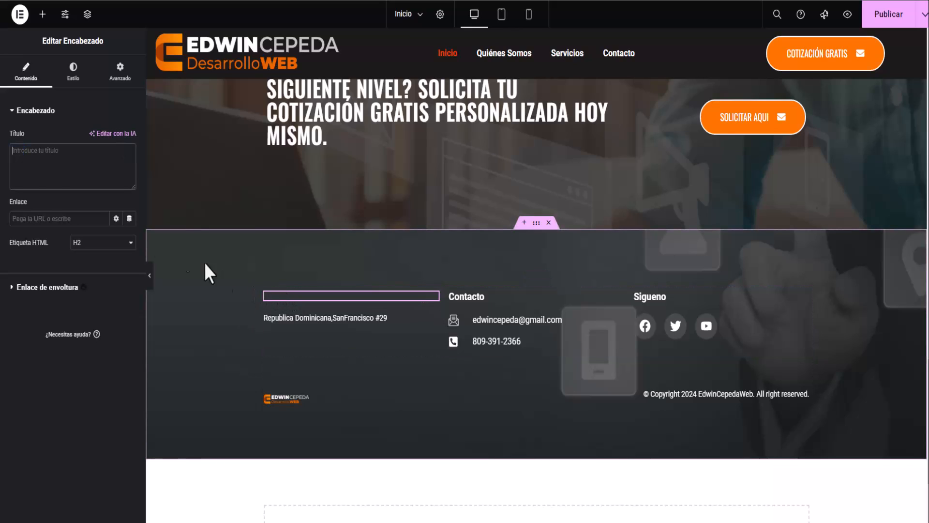
right_click(42, 151)
left_click(73, 264)
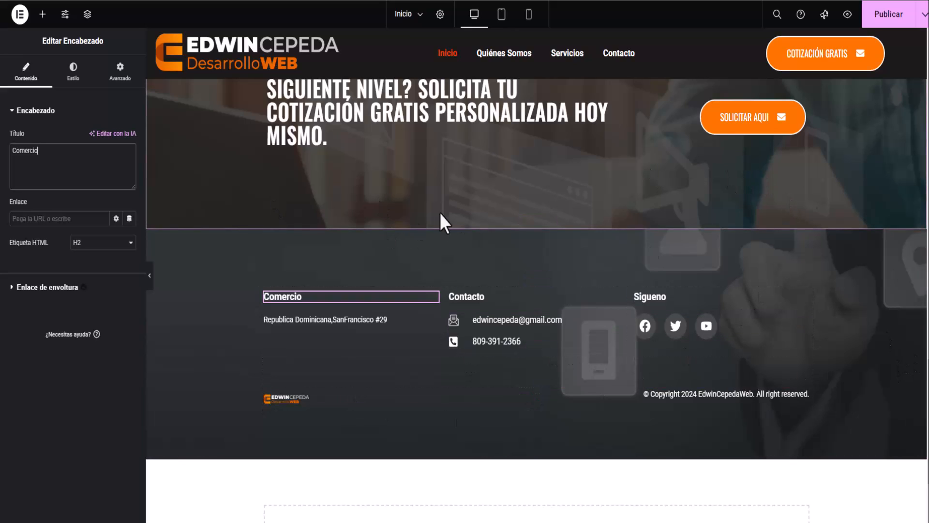
left_click(884, 22)
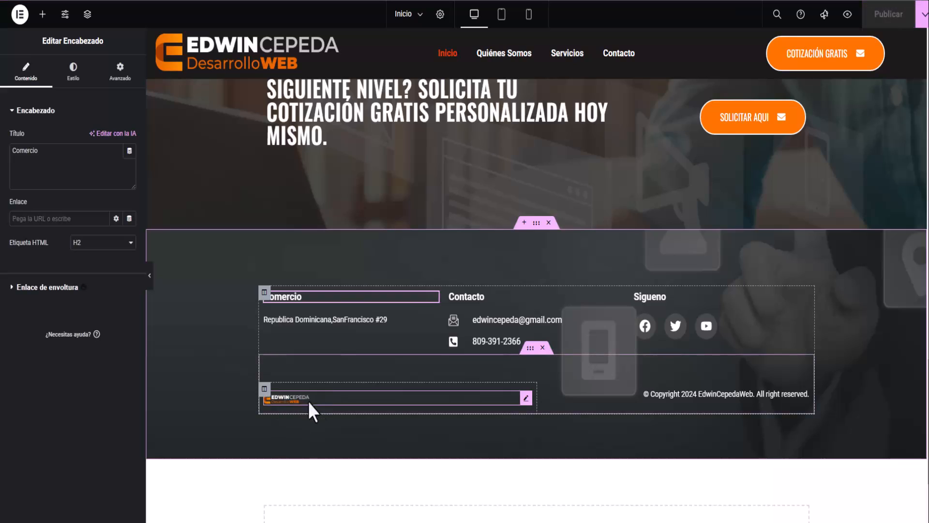
Widen the footer logo image from 17% to 40% width and publish.
left_click(526, 398)
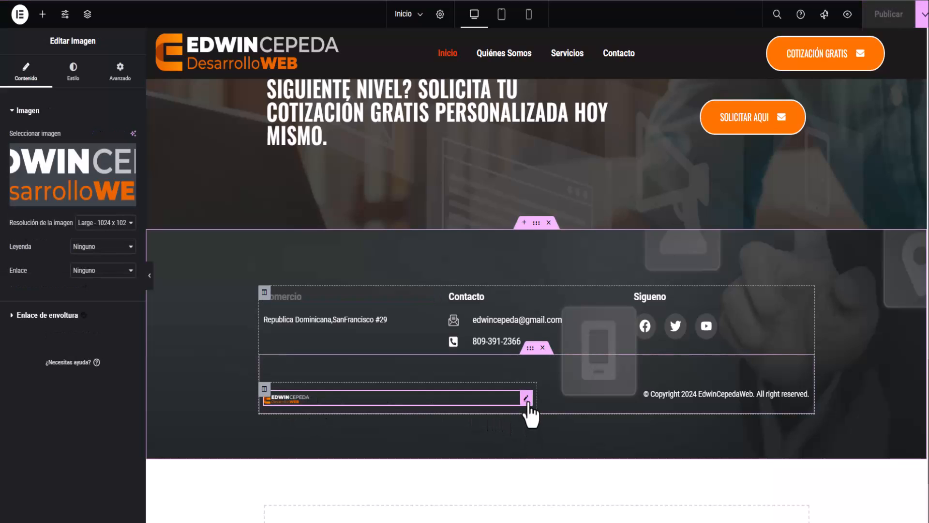
left_click(74, 72)
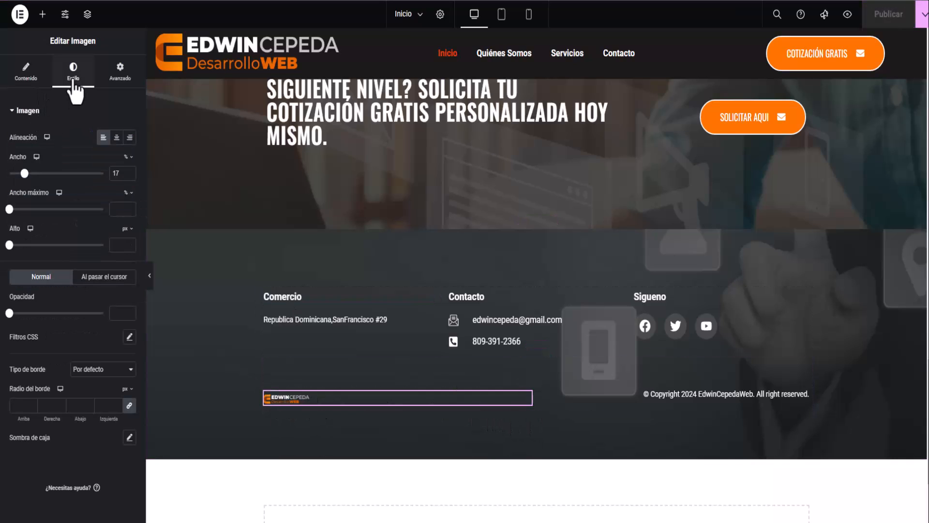
left_click_drag(25, 173, 47, 174)
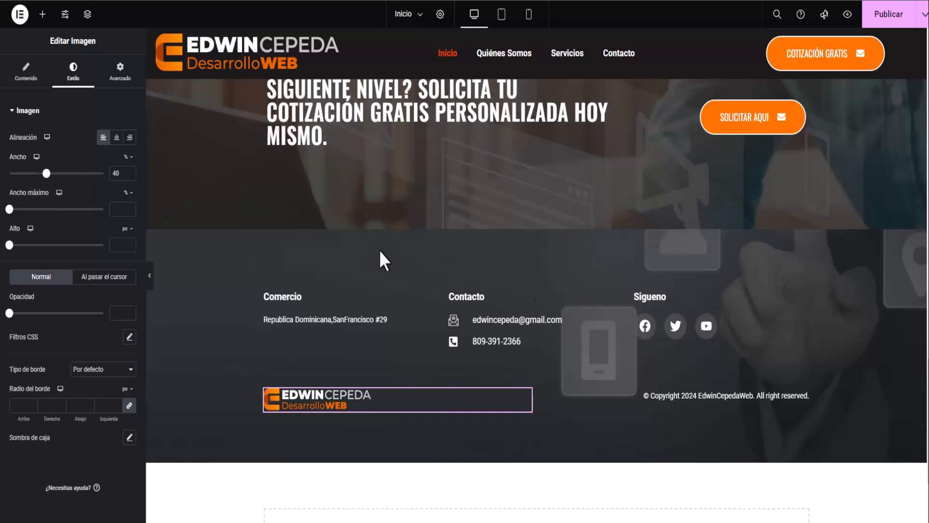
left_click(893, 20)
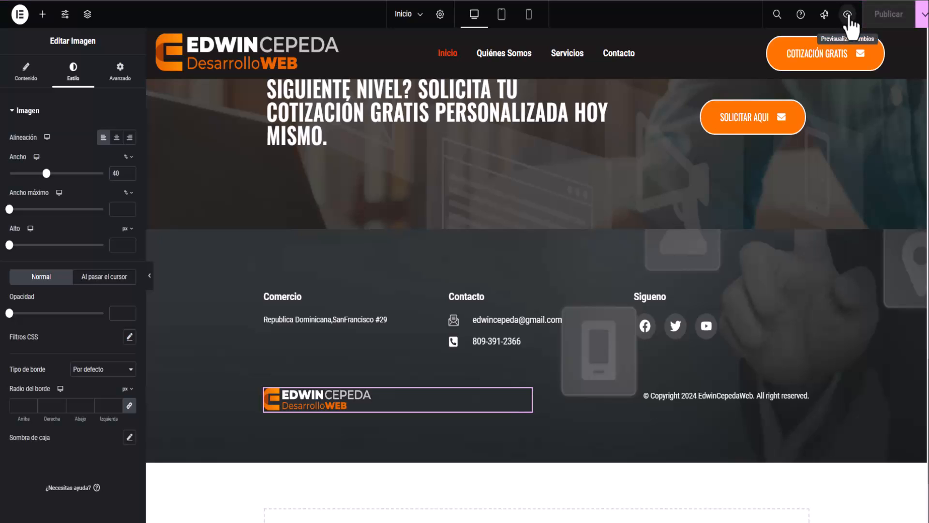
View the live homepage and scroll down toward the footer to check the published changes.
left_click(847, 14)
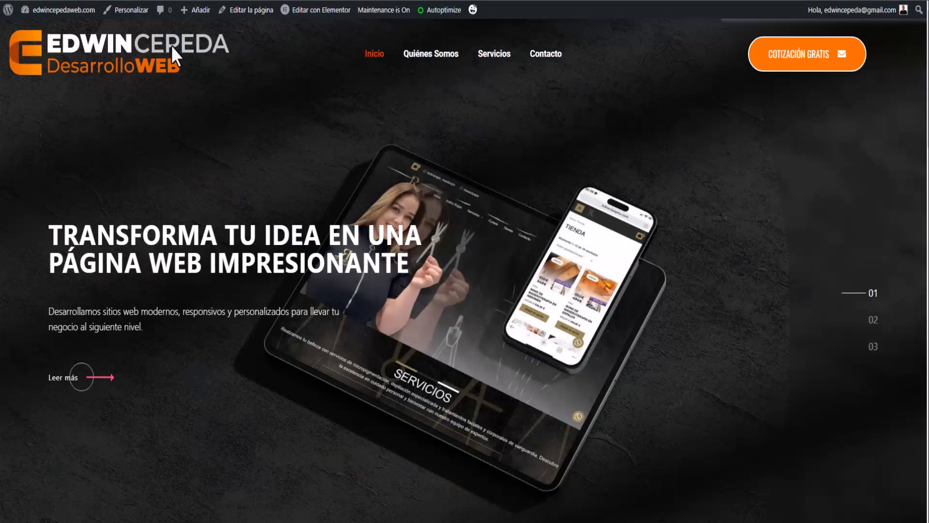
scroll(170, 32, "down", 15)
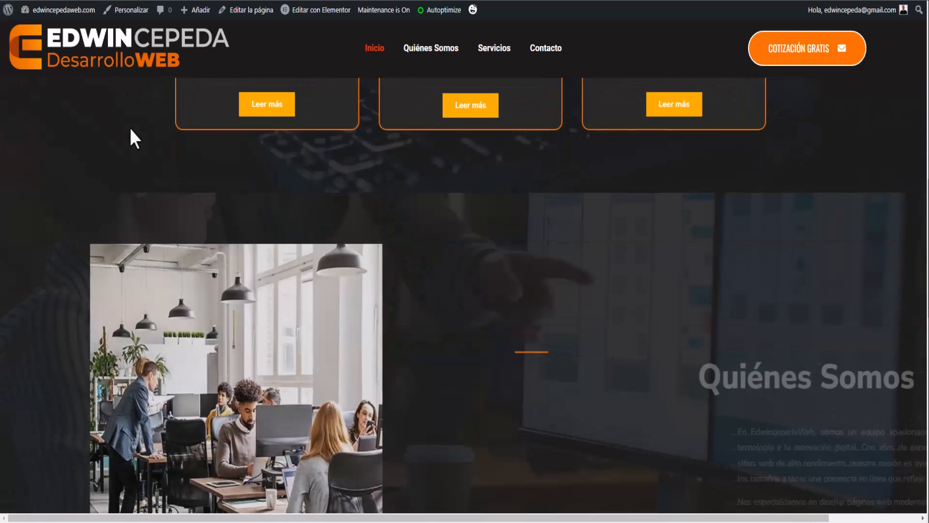
scroll(129, 128, "down", 10)
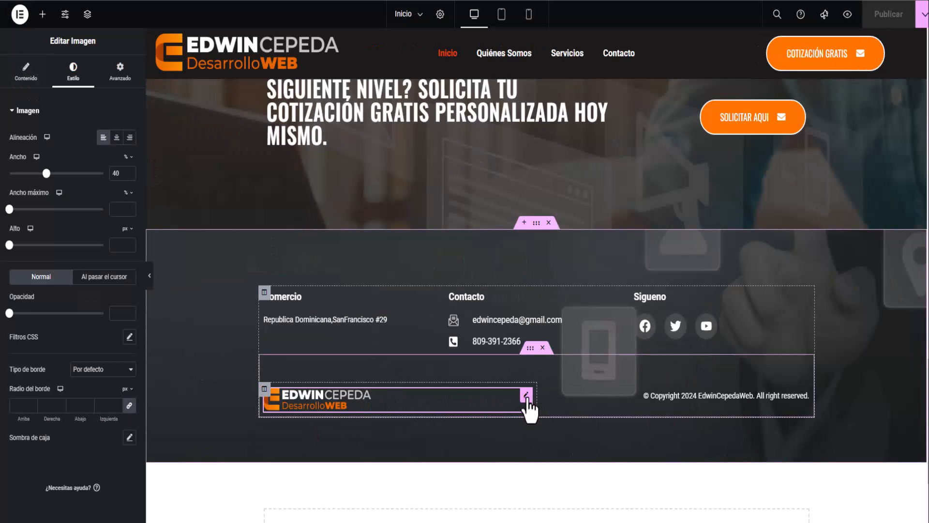
Set the footer logo's Motion Effects entrance animation to Fade In Left.
left_click(107, 77)
scroll(46, 349, "down", 4)
scroll(46, 349, "down", 2)
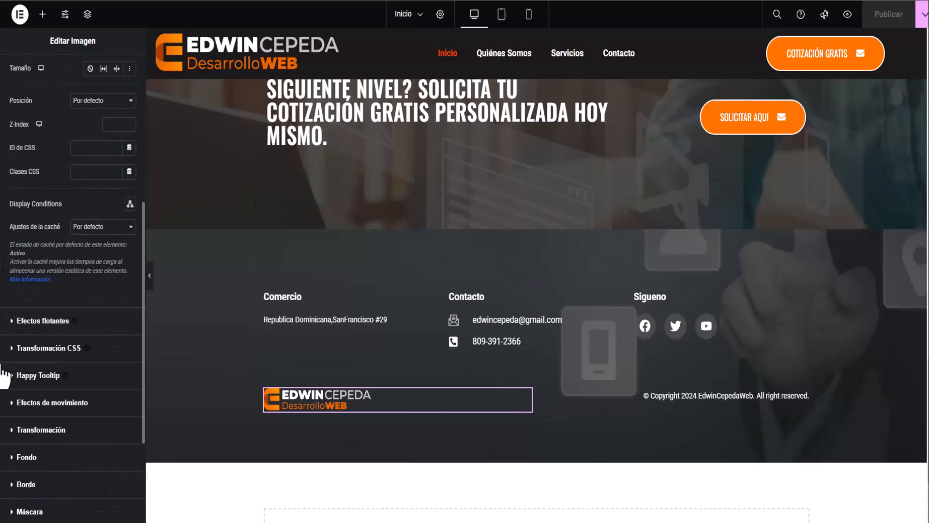
left_click(4, 322)
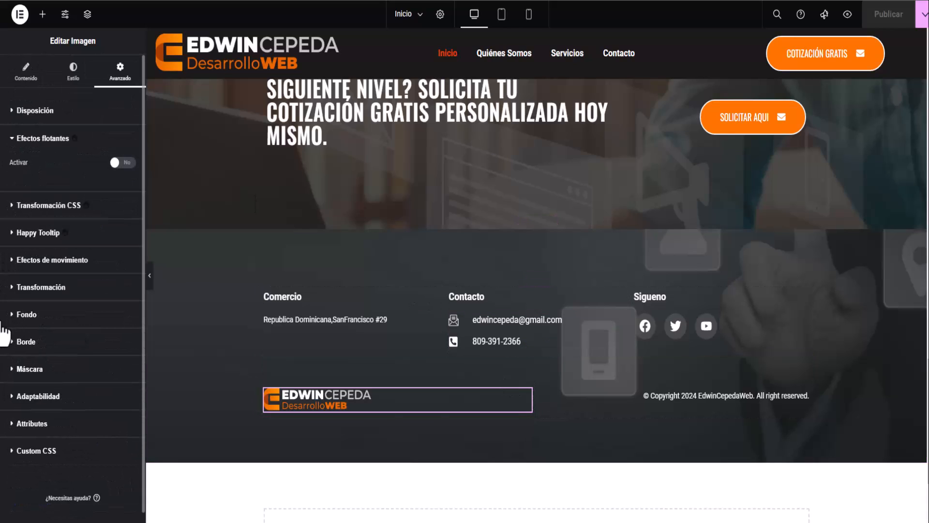
left_click(13, 262)
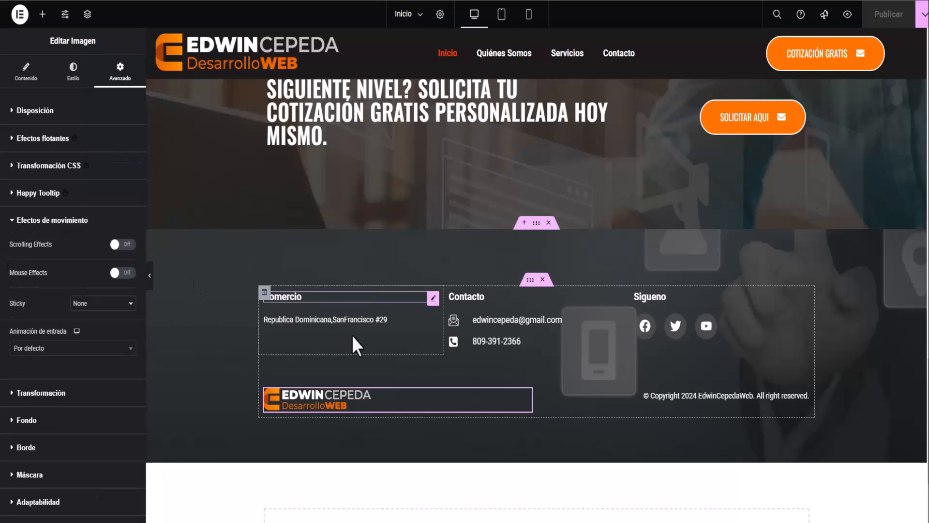
left_click(74, 351)
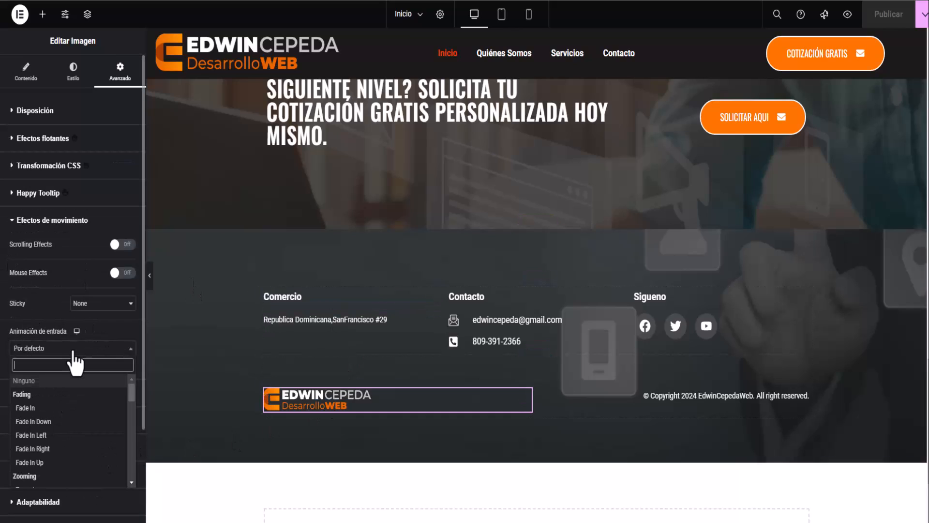
left_click(58, 450)
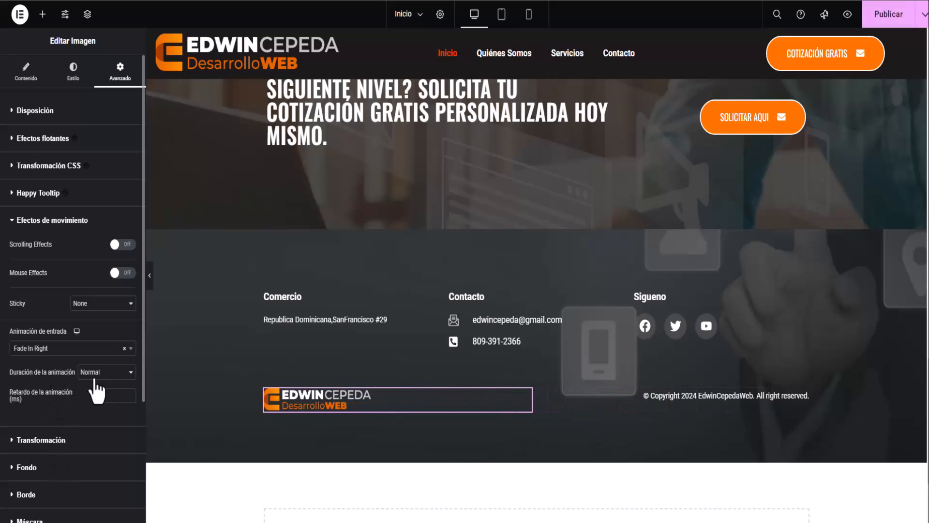
left_click(75, 350)
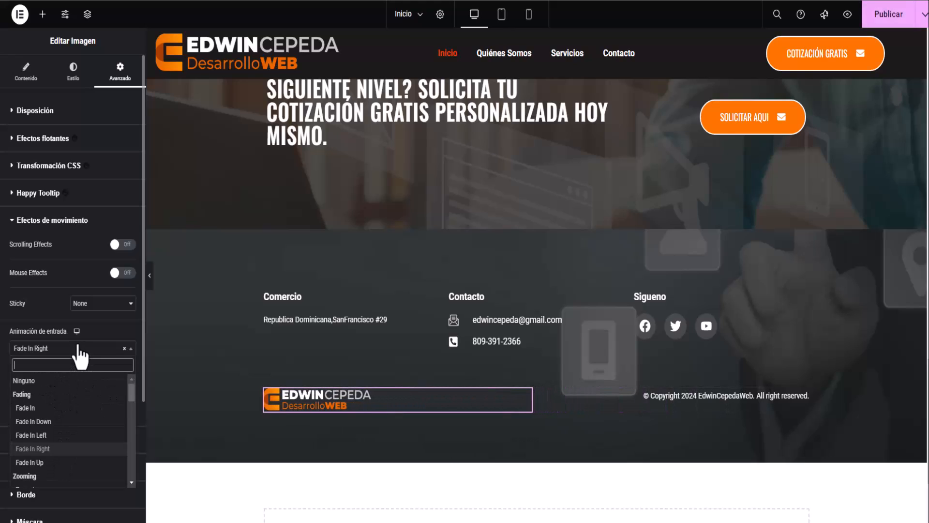
left_click(59, 443)
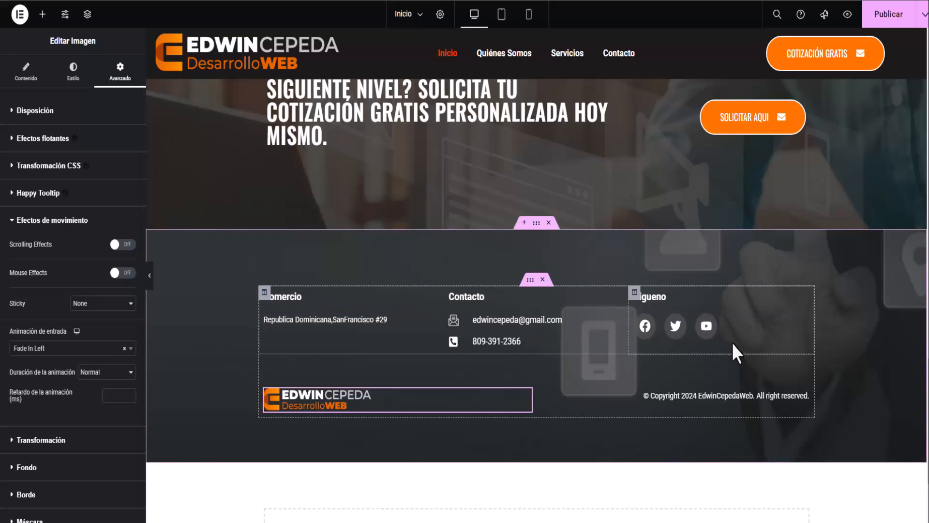
left_click(803, 320)
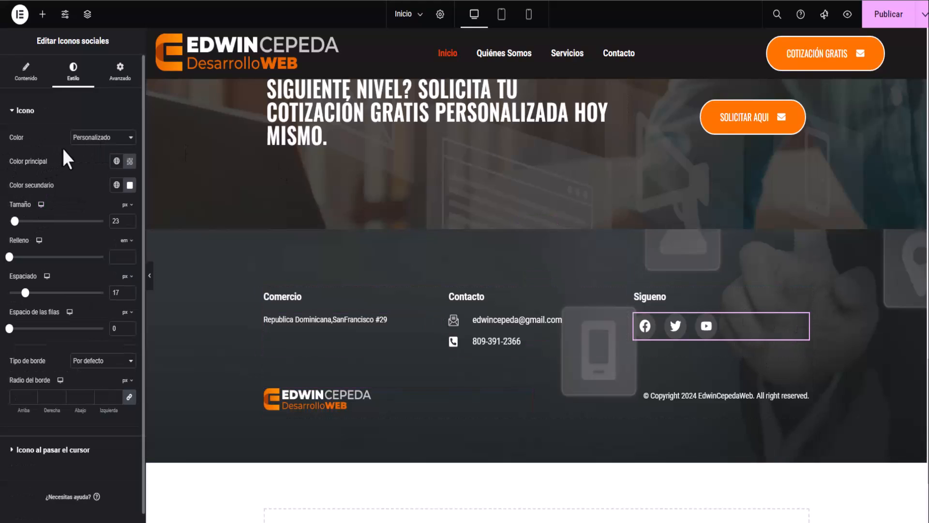
Set the social icons' hover animation to Pop and hover secondary colour to orange #FF5B02.
left_click(14, 114)
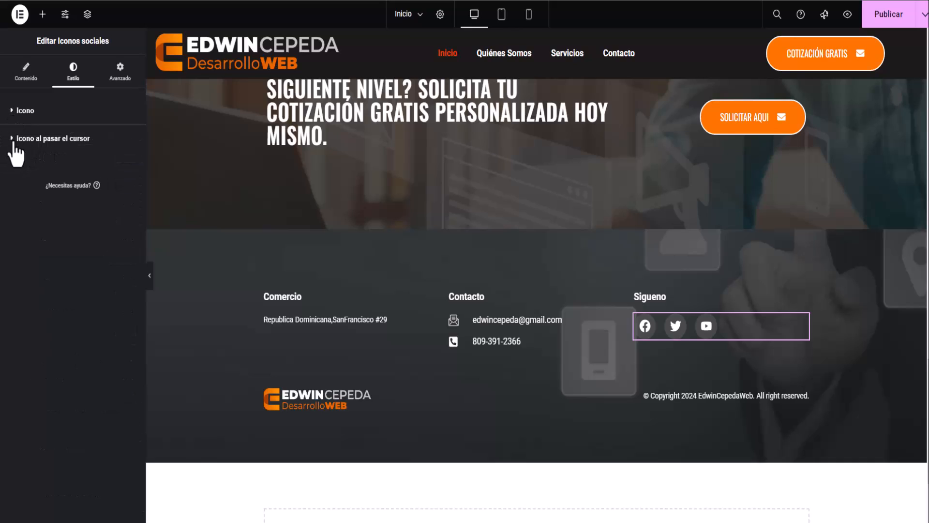
left_click(16, 140)
left_click(59, 228)
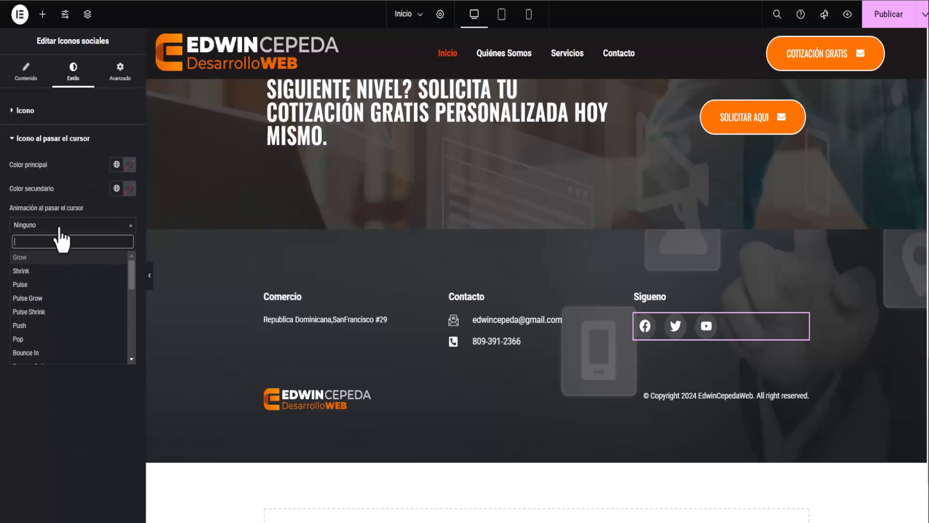
left_click(42, 339)
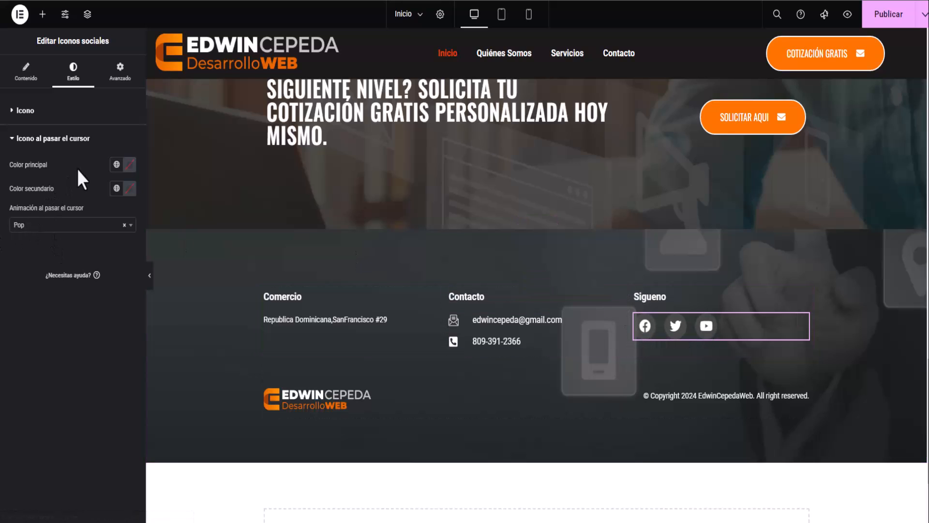
left_click(129, 189)
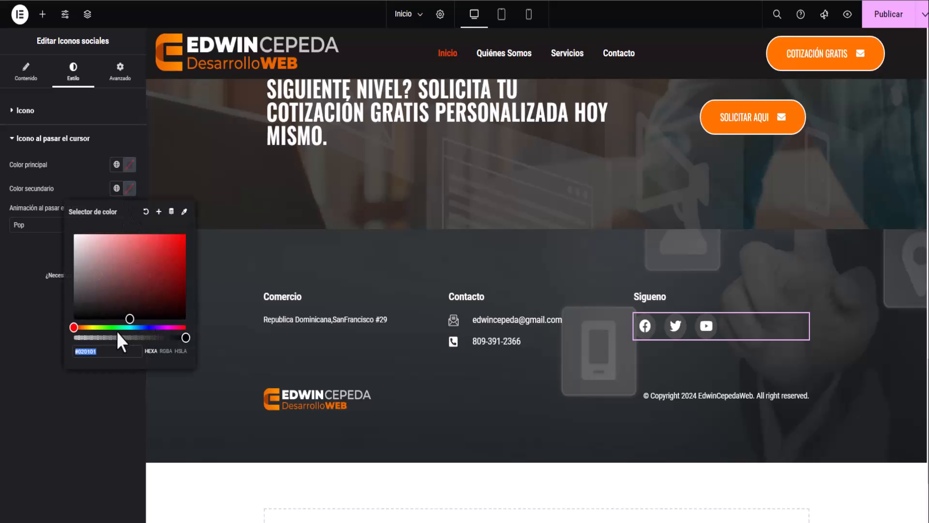
left_click_drag(76, 328, 184, 234)
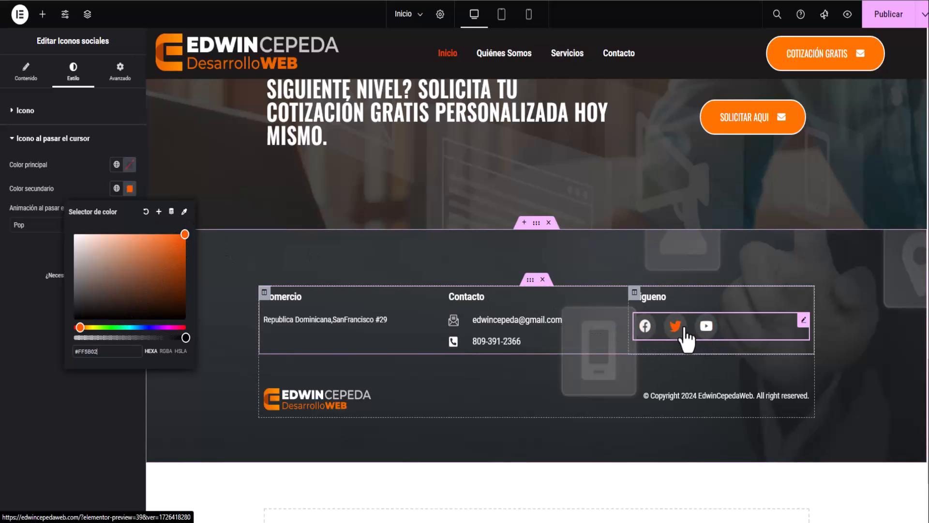
left_click(105, 429)
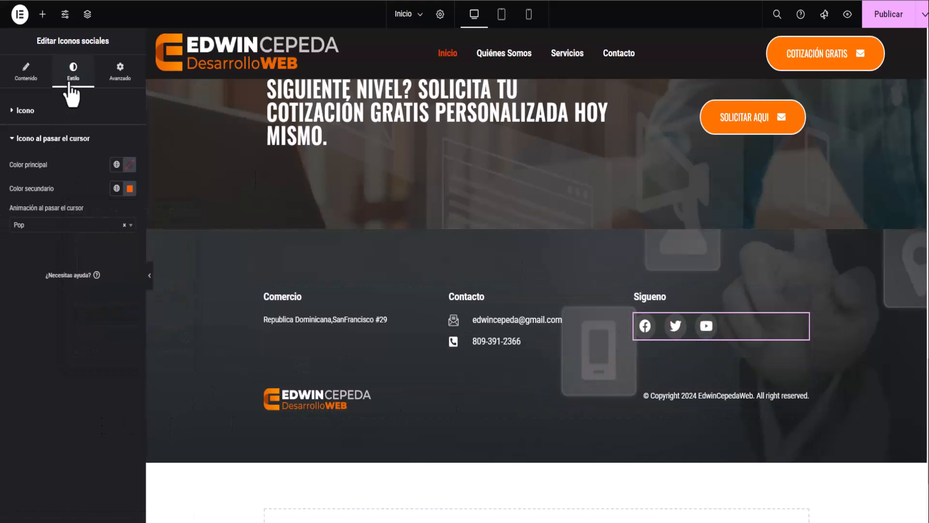
Center-align the footer social icons and publish.
left_click(28, 83)
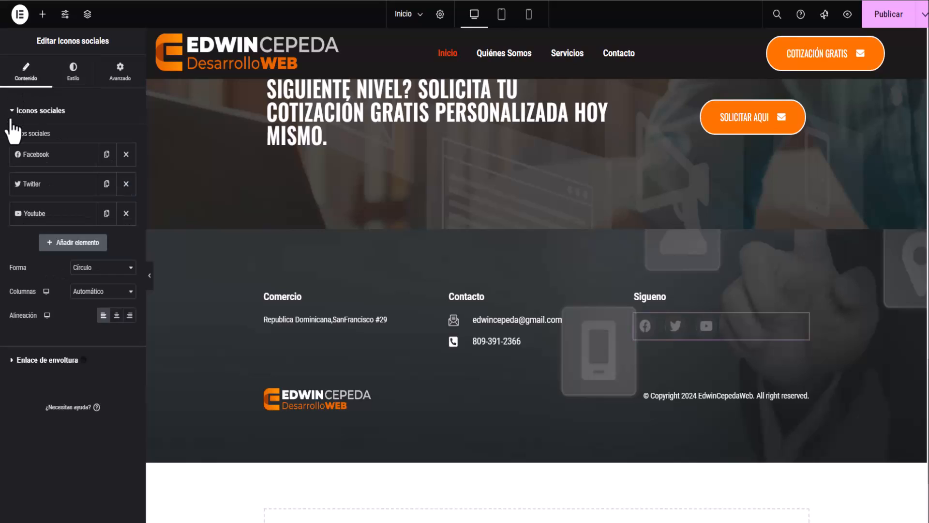
left_click(70, 73)
left_click(27, 72)
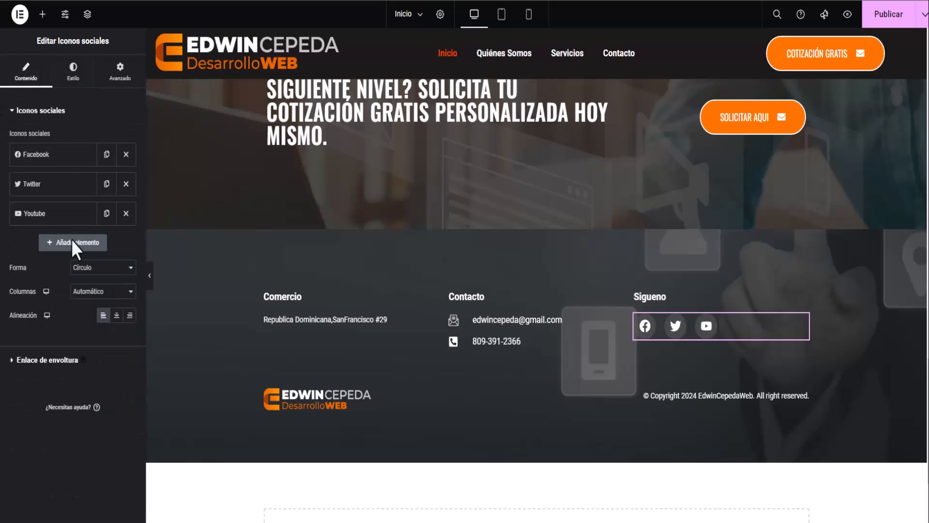
left_click(117, 316)
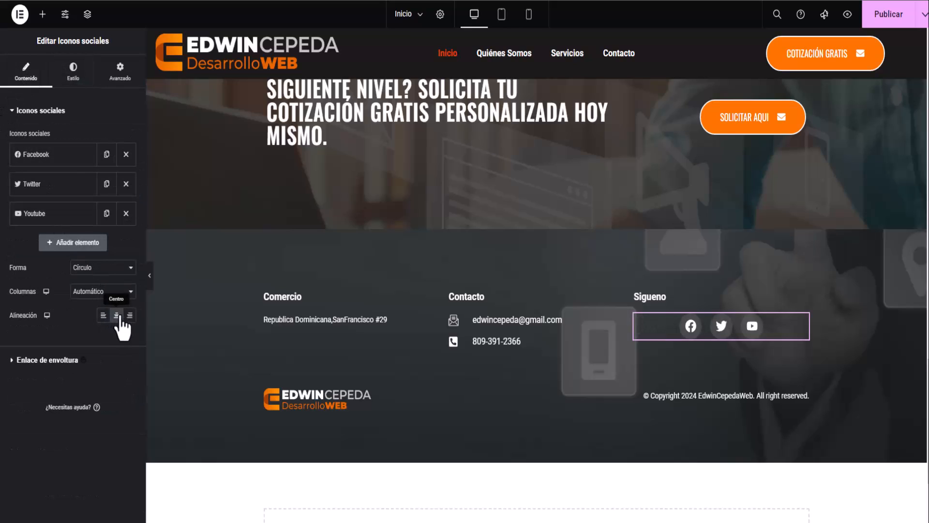
left_click(887, 15)
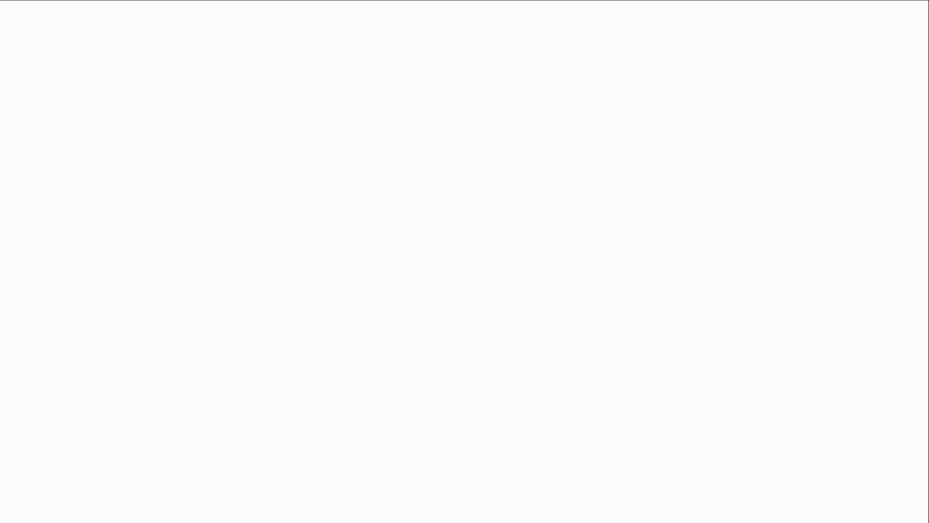
Center-align the Sigueno heading and publish the footer again.
scroll(393, 228, "down", 15)
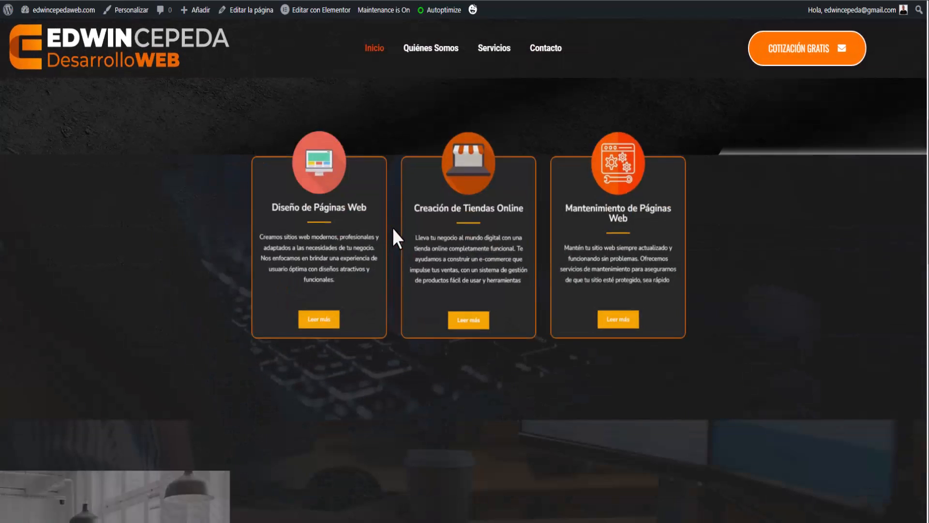
scroll(393, 229, "down", 5)
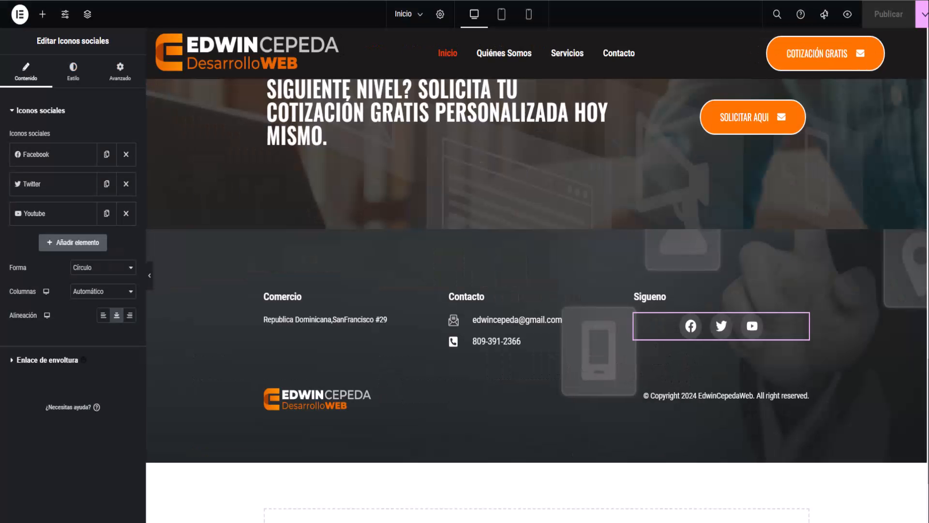
left_click(669, 296)
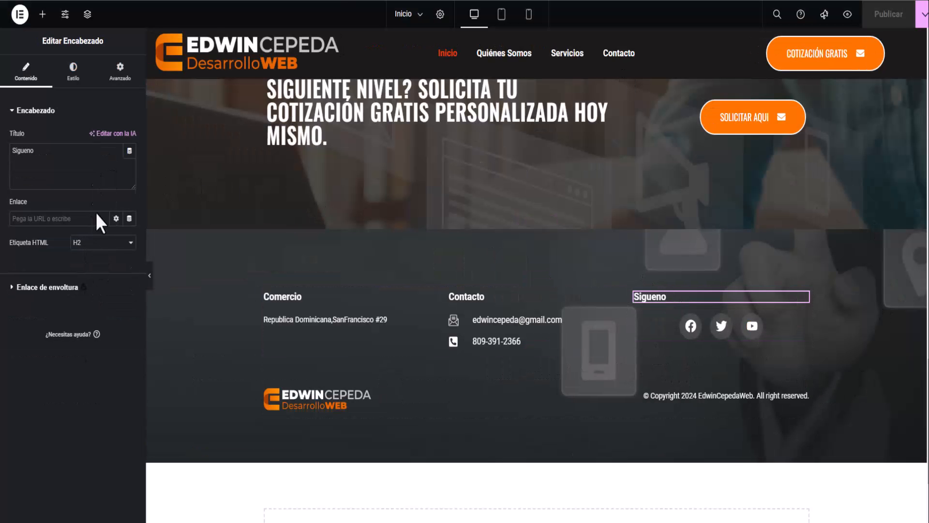
left_click(73, 73)
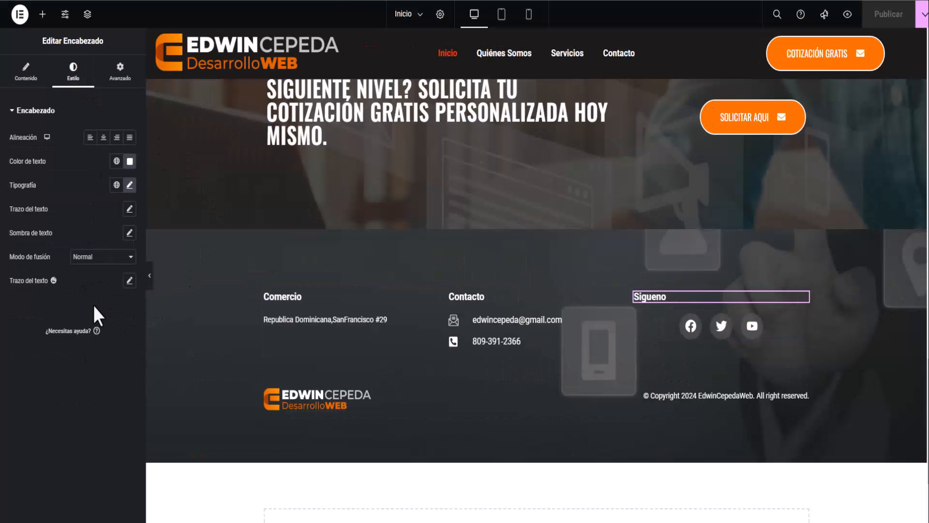
left_click(103, 138)
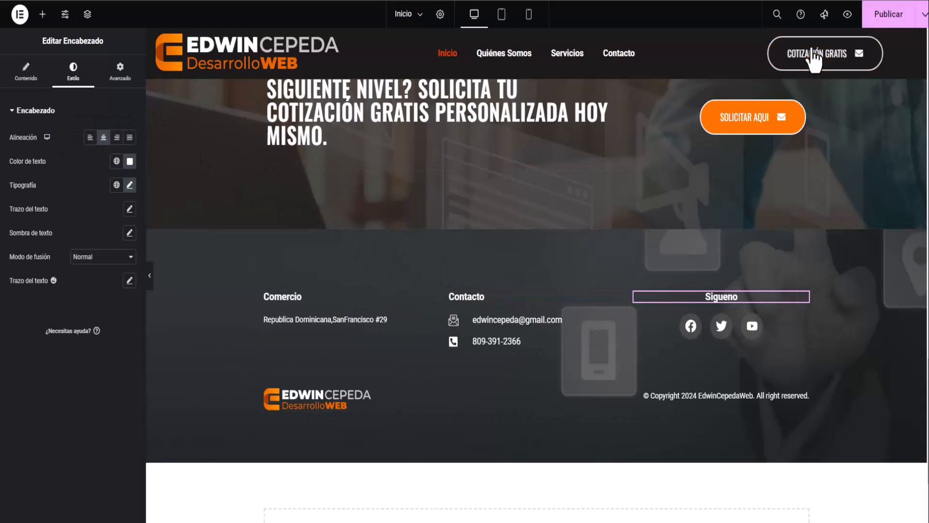
left_click(887, 15)
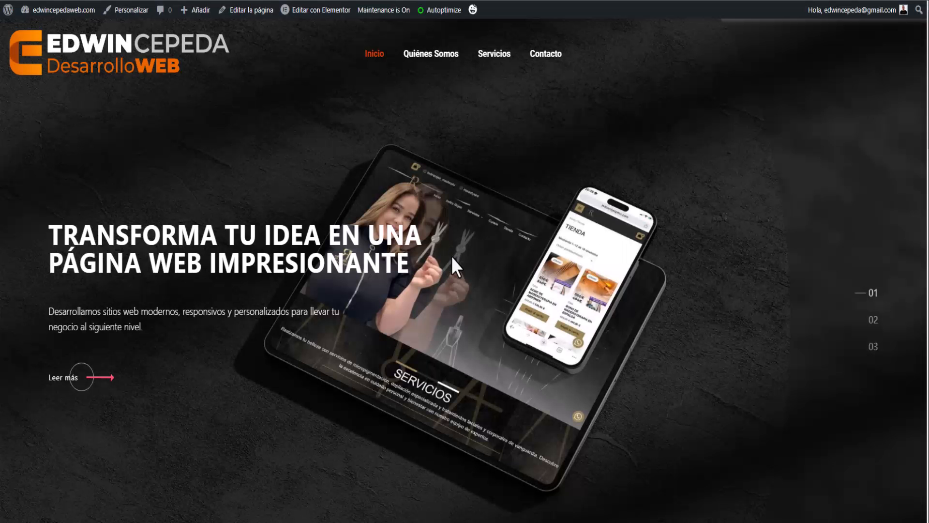
Scroll the live homepage down to the footer to verify the centred Sigueno heading and icons.
scroll(451, 257, "down", 10)
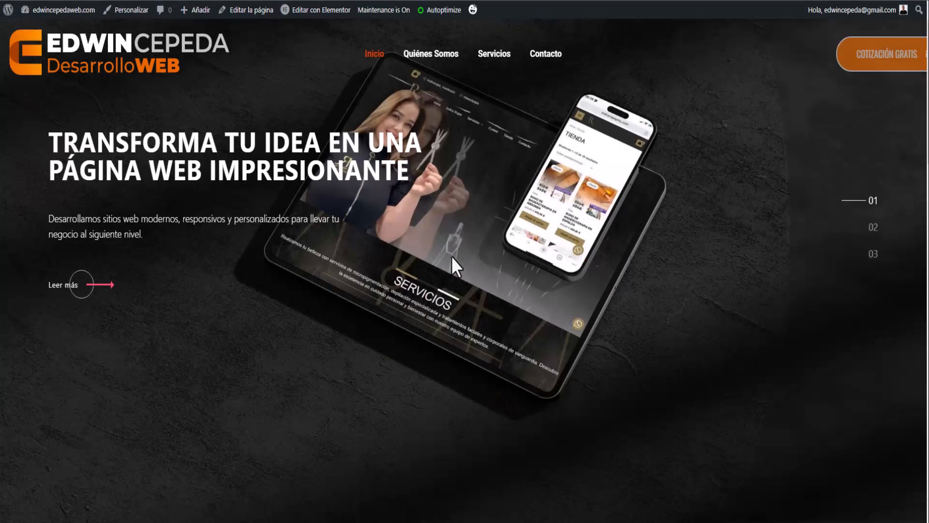
scroll(476, 322, "down", 5)
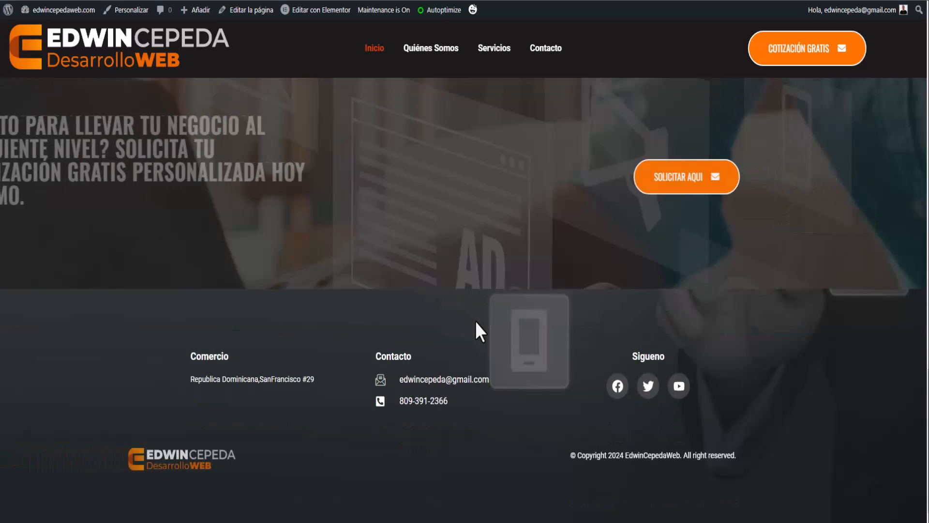